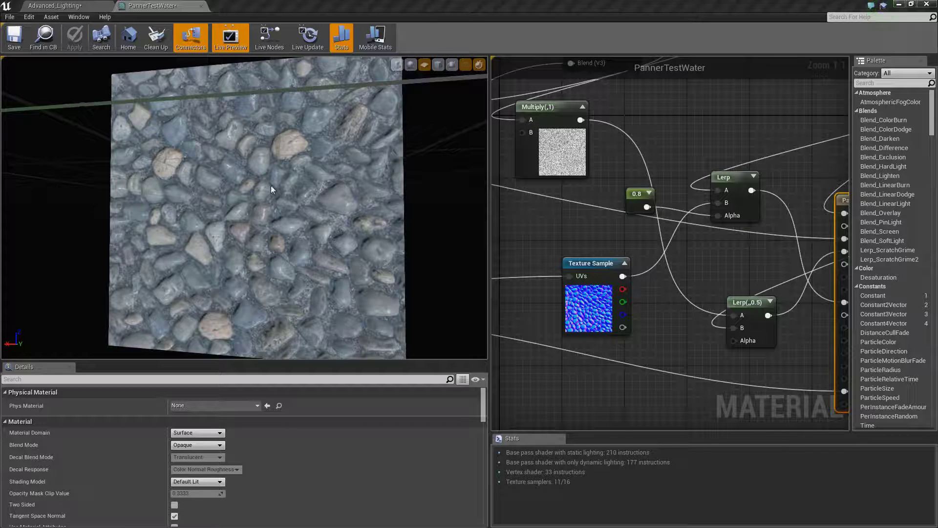
# - Examine the cobblestone material on the preview plane from several angles and distances
pyautogui.moveTo(275, 187)
pyautogui.mouseDown(button='right')
pyautogui.moveTo(275, 146)
pyautogui.moveTo(268, 193)
pyautogui.mouseUp(button='right')
pyautogui.moveTo(269, 192)
pyautogui.mouseDown()
pyautogui.moveTo(294, 193)
pyautogui.moveTo(268, 193)
pyautogui.mouseUp()
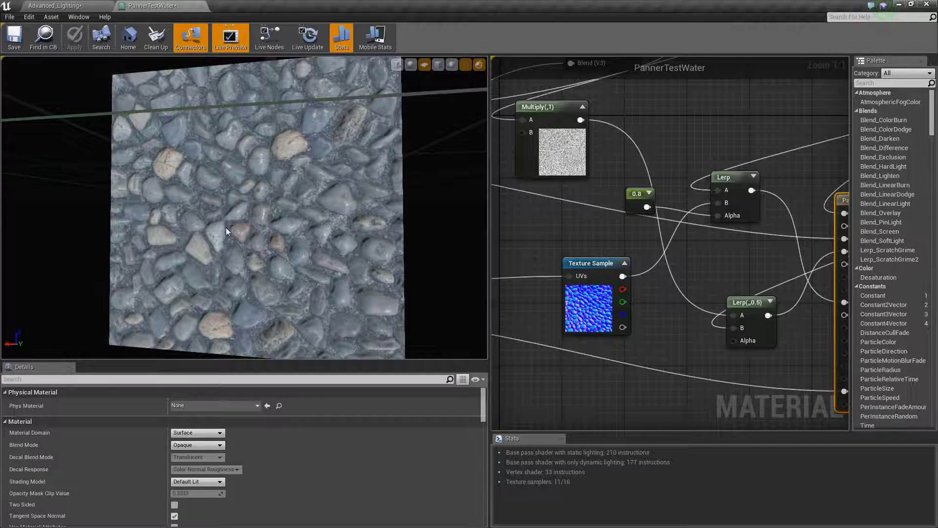
pyautogui.moveTo(226, 227); pyautogui.dragTo(245, 238)
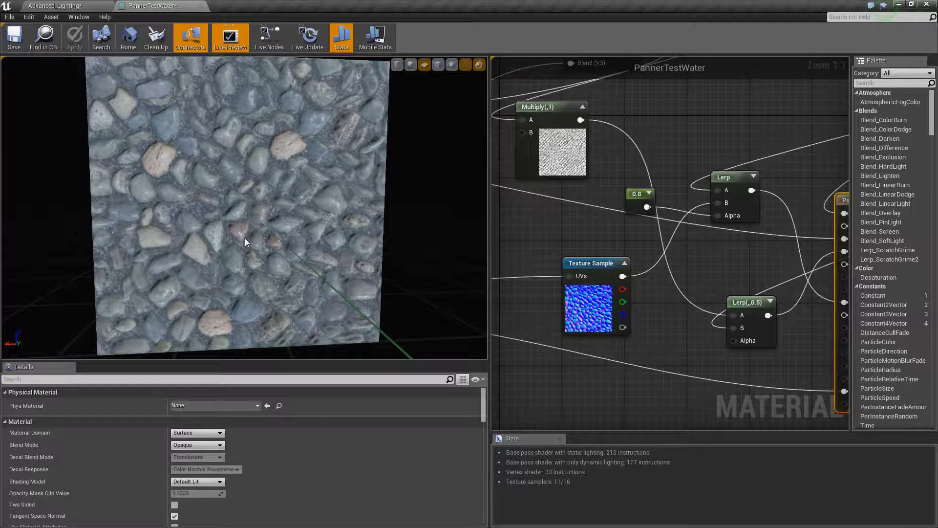
pyautogui.moveTo(257, 193); pyautogui.dragTo(260, 189, button='right')
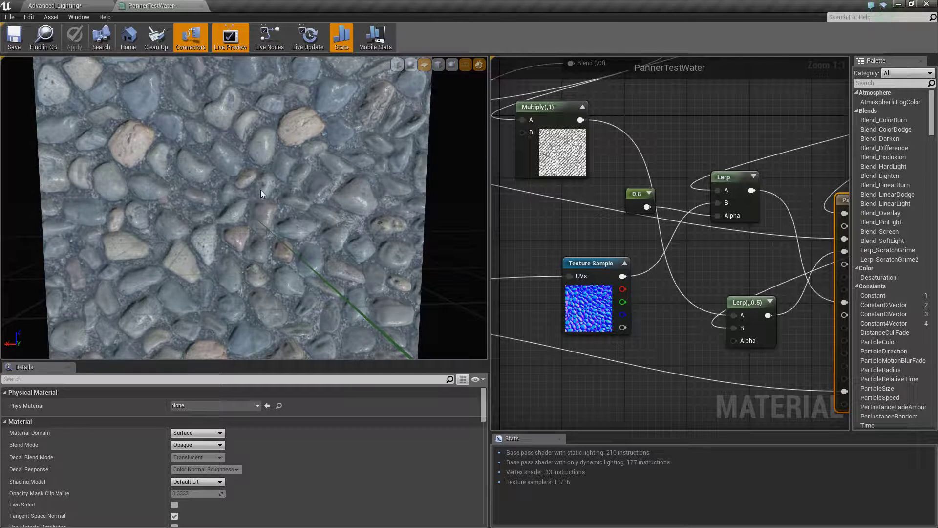
pyautogui.moveTo(260, 190); pyautogui.dragTo(270, 189, button='right')
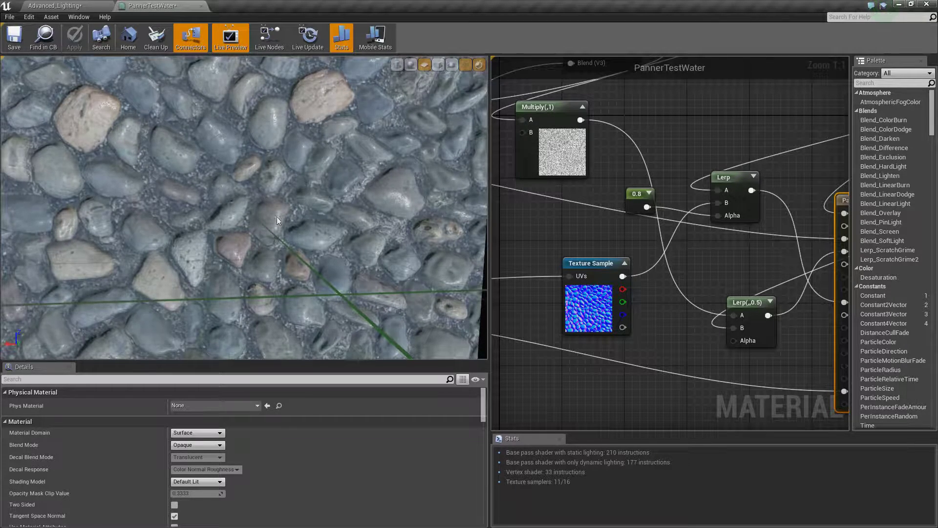
pyautogui.moveTo(283, 235); pyautogui.dragTo(274, 236, button='right')
pyautogui.moveTo(284, 236); pyautogui.dragTo(217, 242)
# - Go to the Advanced_Lighting level and look at the row of scrolling green arrow signs
pyautogui.click(84, 7)
pyautogui.moveTo(469, 264); pyautogui.dragTo(635, 279, button='right')
pyautogui.press('Escape')
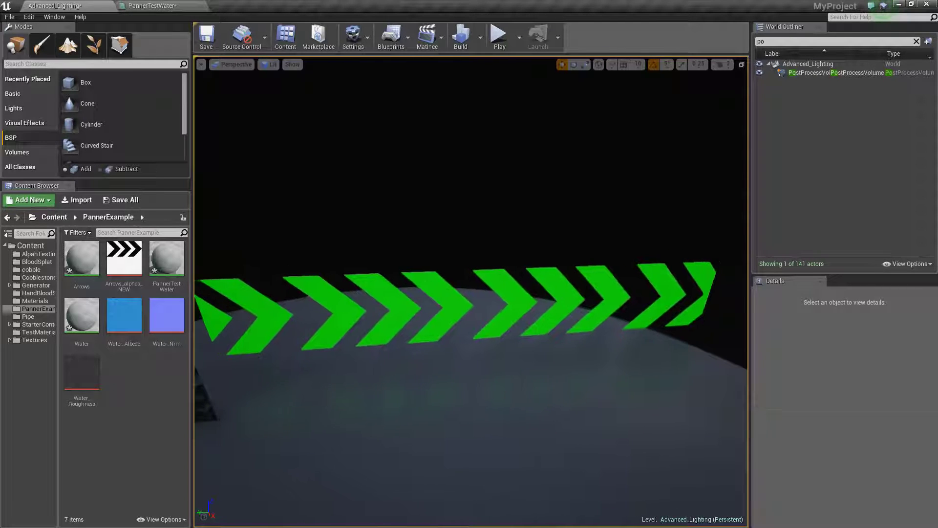
pyautogui.moveTo(438, 285); pyautogui.dragTo(449, 295, button='right')
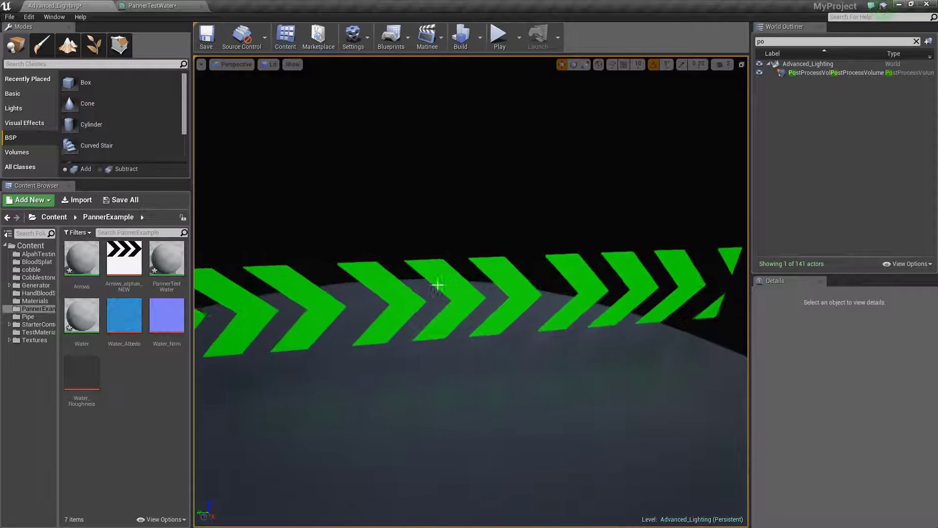
# - Try raising the middle arrow plane above its neighbours and undo the move
pyautogui.click(449, 279)
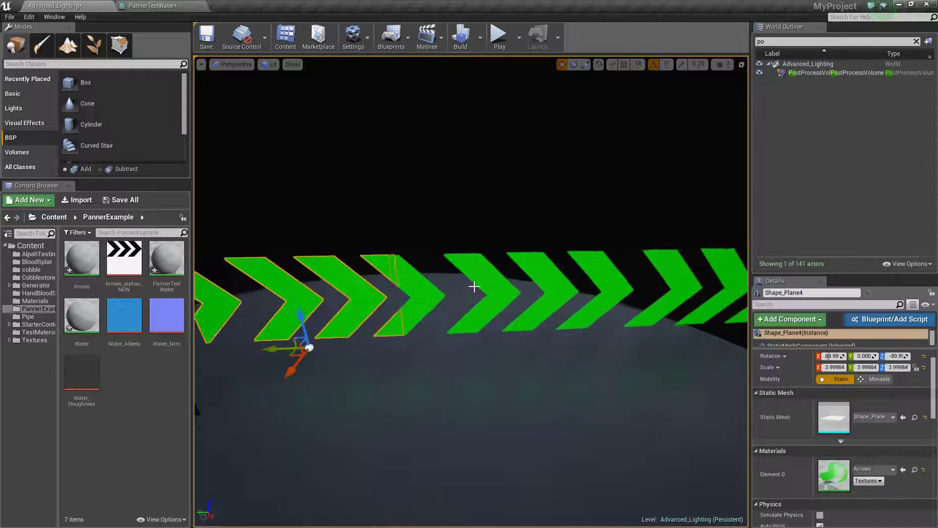
pyautogui.click(440, 259)
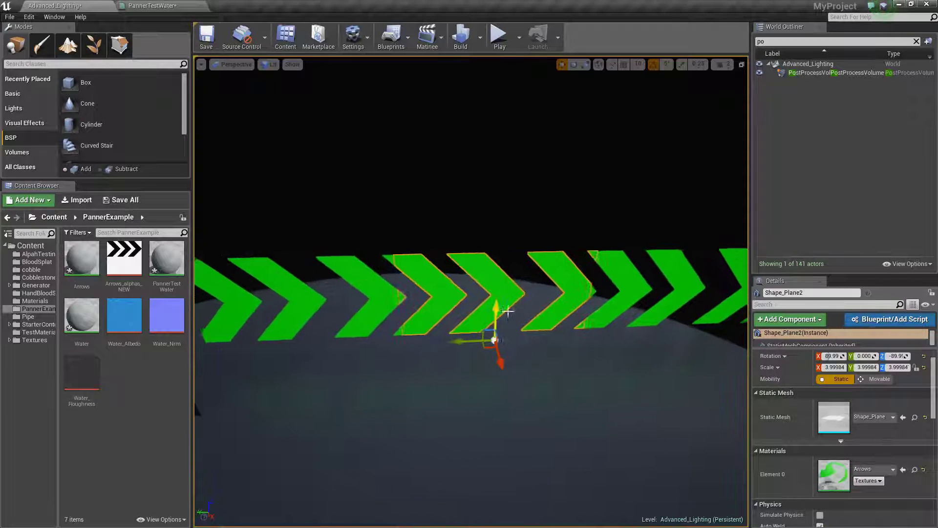
pyautogui.moveTo(498, 310); pyautogui.dragTo(496, 252)
pyautogui.click(285, 258)
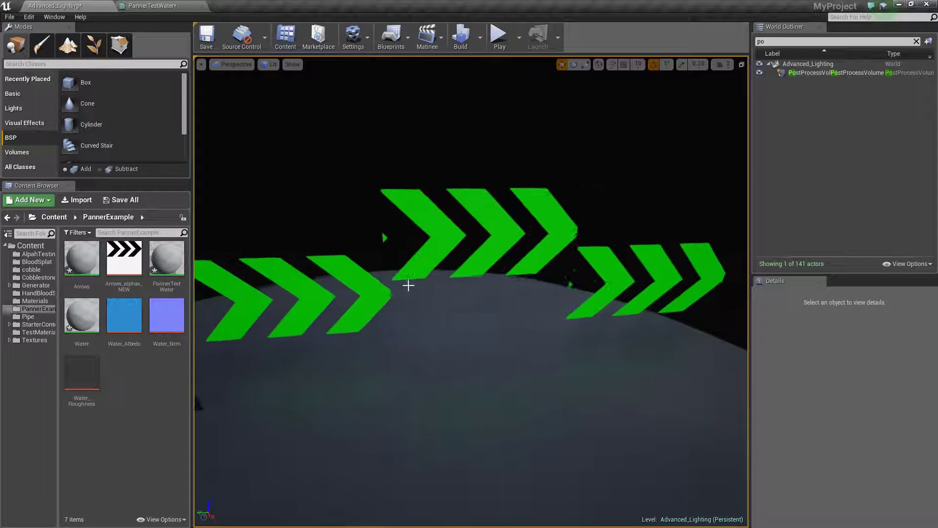
pyautogui.click(656, 275)
pyautogui.hotkey('ctrl', 'z')
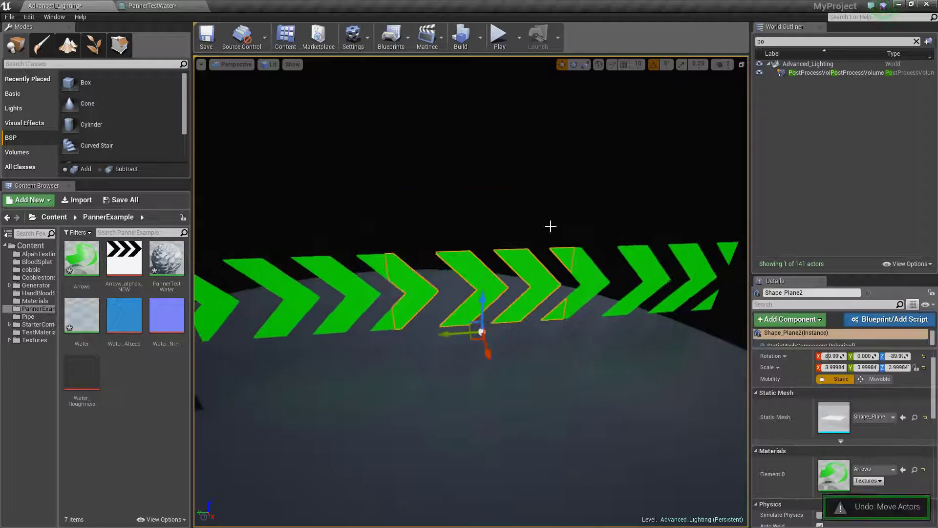
# - Open the Arrows material assigned to the middle arrow plane for editing
pyautogui.click(519, 195)
pyautogui.click(424, 266)
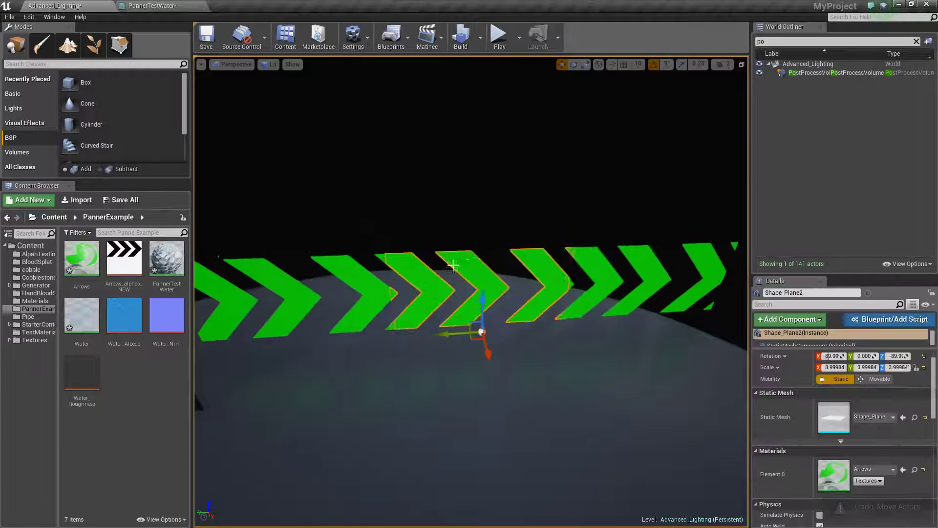
pyautogui.doubleClick(837, 476)
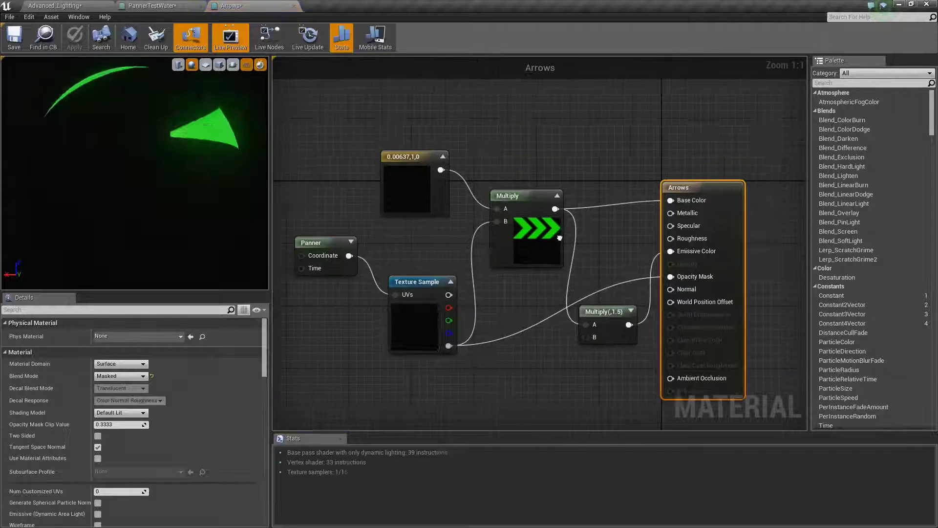
# - Disconnect the Panner from the Texture Sample's UVs, check the material on a plane preview, and reconnect the Panner
pyautogui.moveTo(353, 250); pyautogui.dragTo(337, 250)
pyautogui.keyDown('alt'); pyautogui.click(371, 258); pyautogui.keyUp('alt')
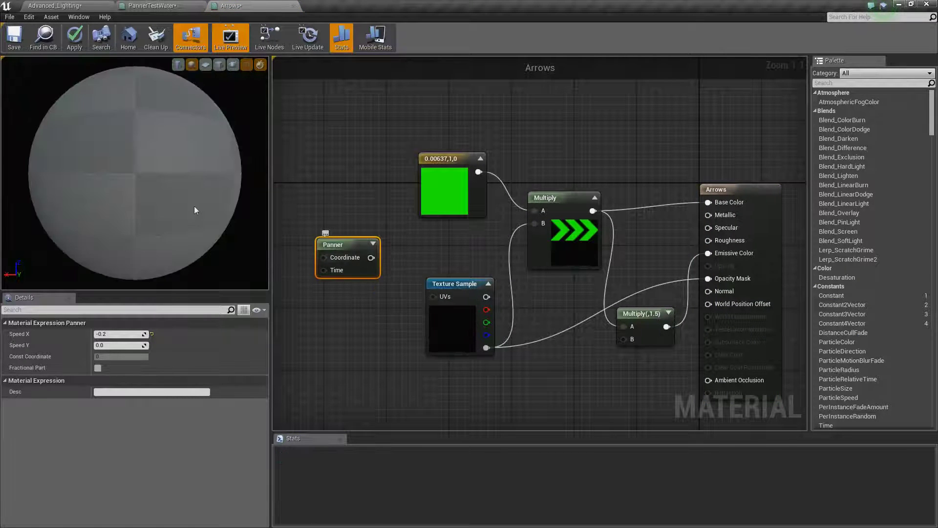
pyautogui.click(205, 65)
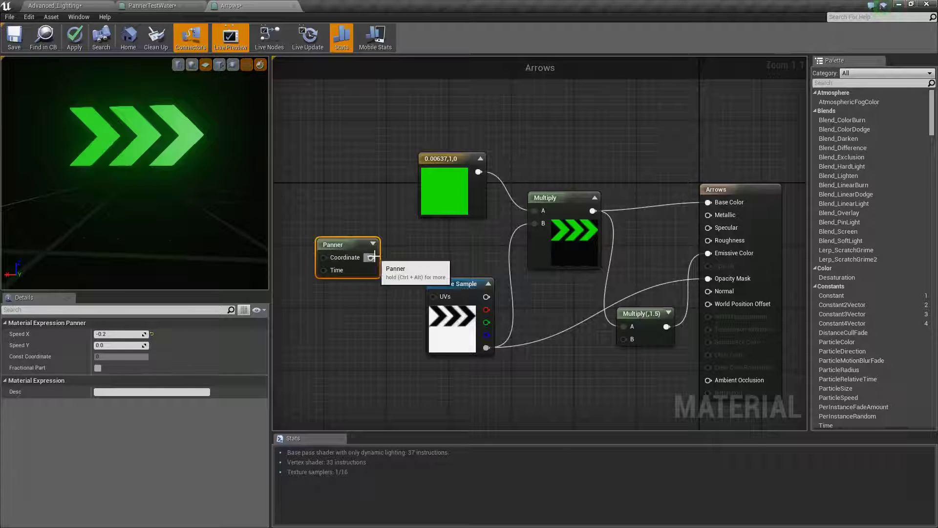
pyautogui.moveTo(371, 258); pyautogui.dragTo(433, 297)
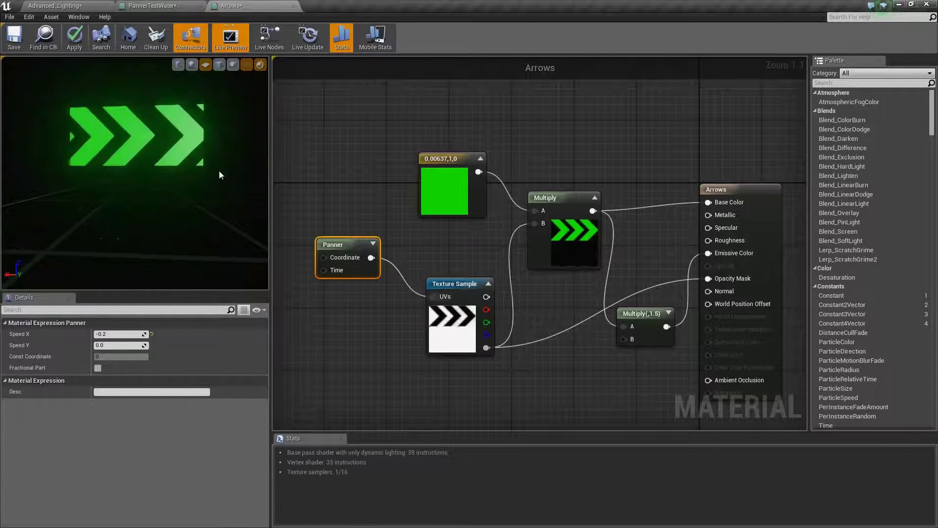
# - Search the project content for "plane" and place a Shape_Plane on the round floor of the Advanced_Lighting level
pyautogui.click(83, 5)
pyautogui.moveTo(471, 292); pyautogui.dragTo(342, 291, button='right')
pyautogui.click(30, 246)
pyautogui.click(54, 217)
pyautogui.click(121, 233)
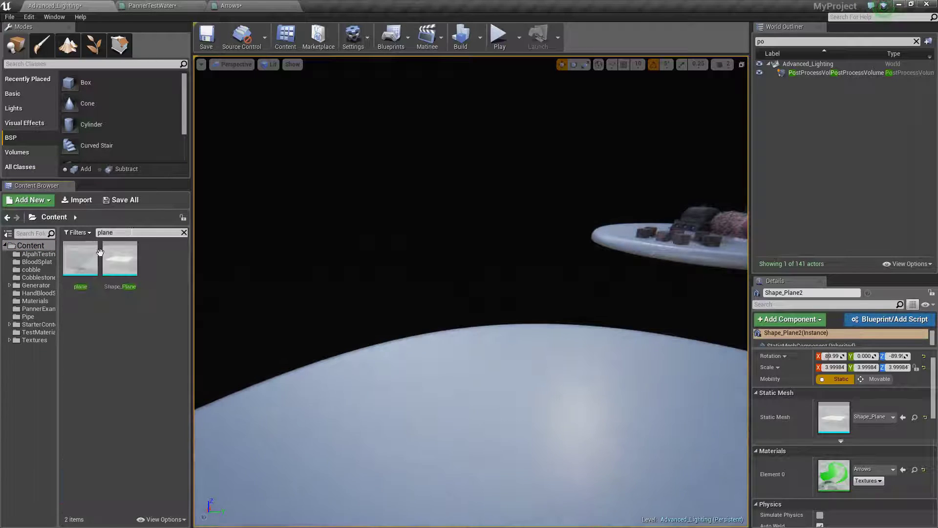
pyautogui.moveTo(120, 259); pyautogui.dragTo(533, 388)
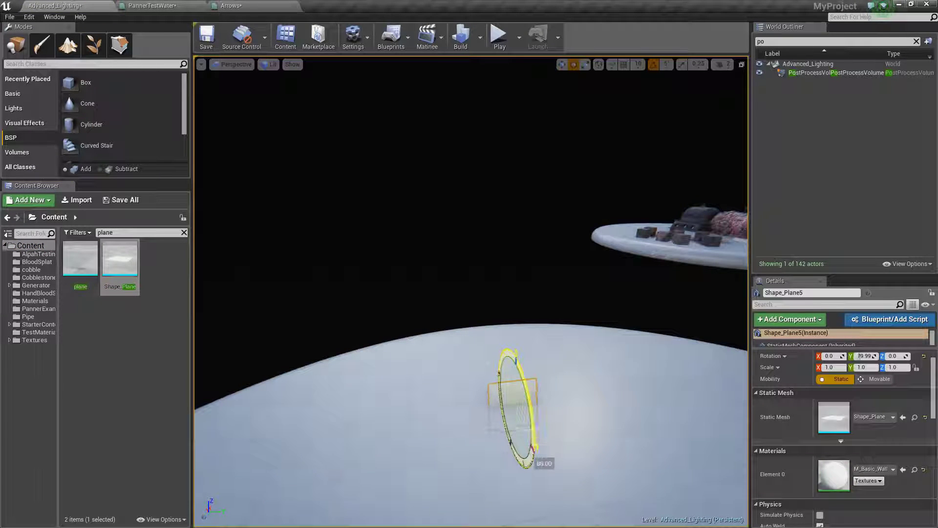
# - Stand the new plane upright at 90° rotation on Y and enlarge it to a scale of about 3.28 on X and Y
pyautogui.moveTo(532, 388); pyautogui.dragTo(516, 357)
pyautogui.press('w')
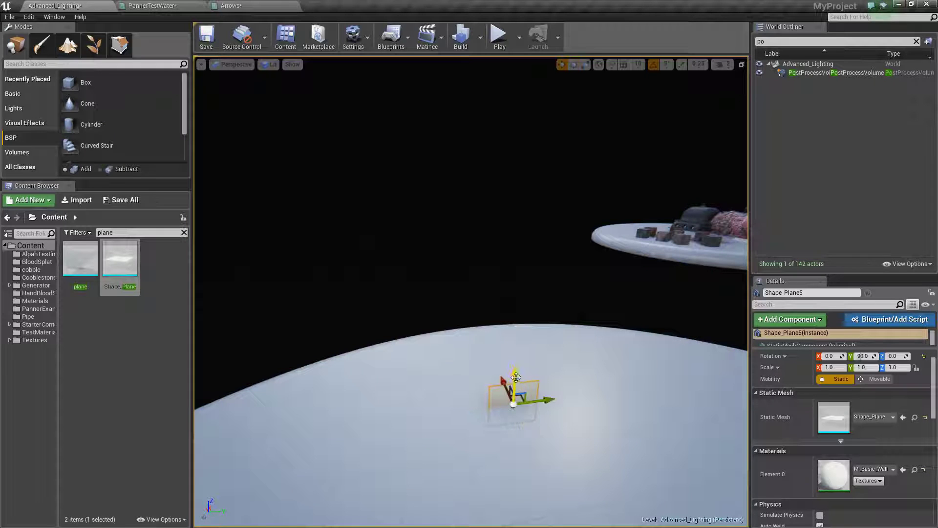
pyautogui.press('e')
pyautogui.press('r')
pyautogui.moveTo(508, 373); pyautogui.dragTo(499, 292)
pyautogui.scroll(-3, 131, 123)
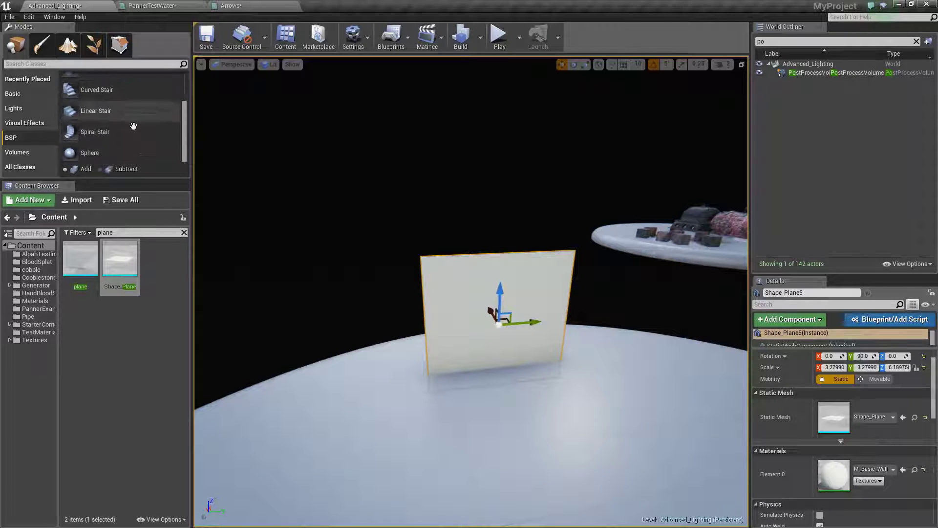
pyautogui.scroll(3, 132, 127)
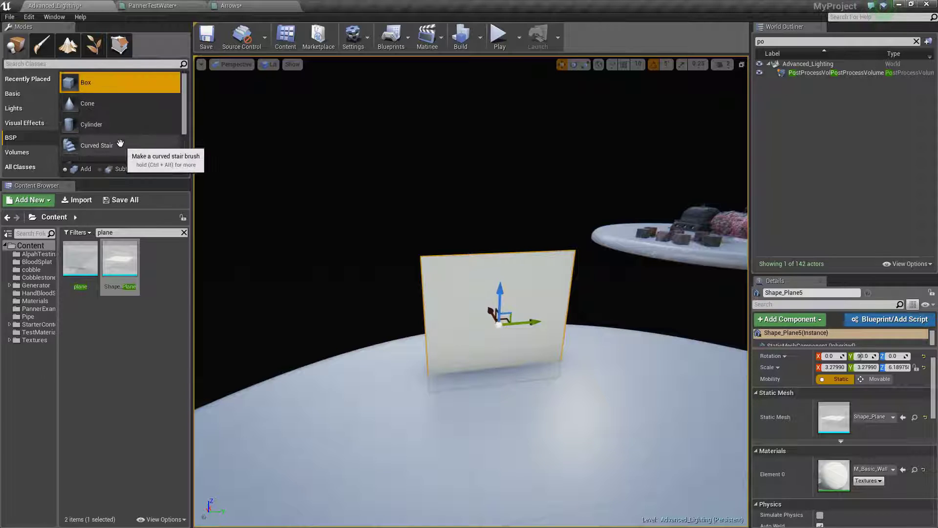
pyautogui.click(13, 94)
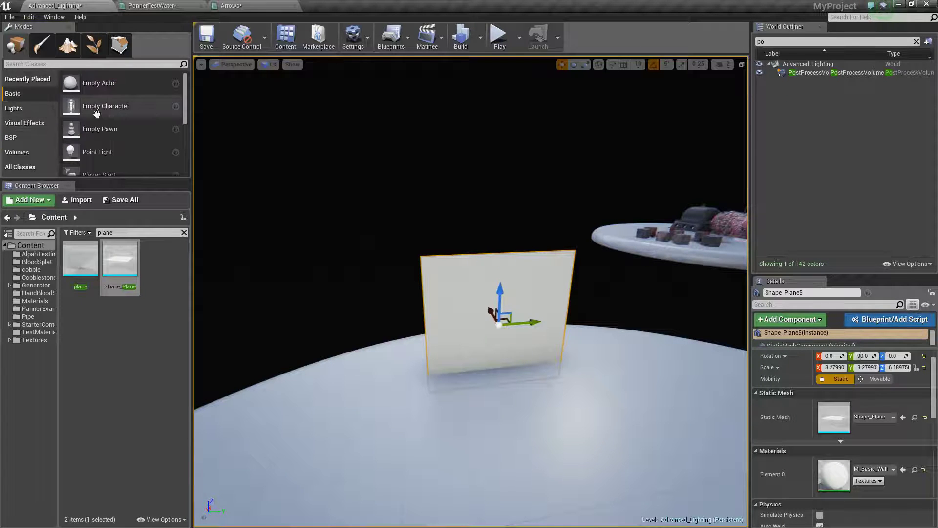
pyautogui.scroll(-3, 108, 115)
pyautogui.scroll(-3, 108, 116)
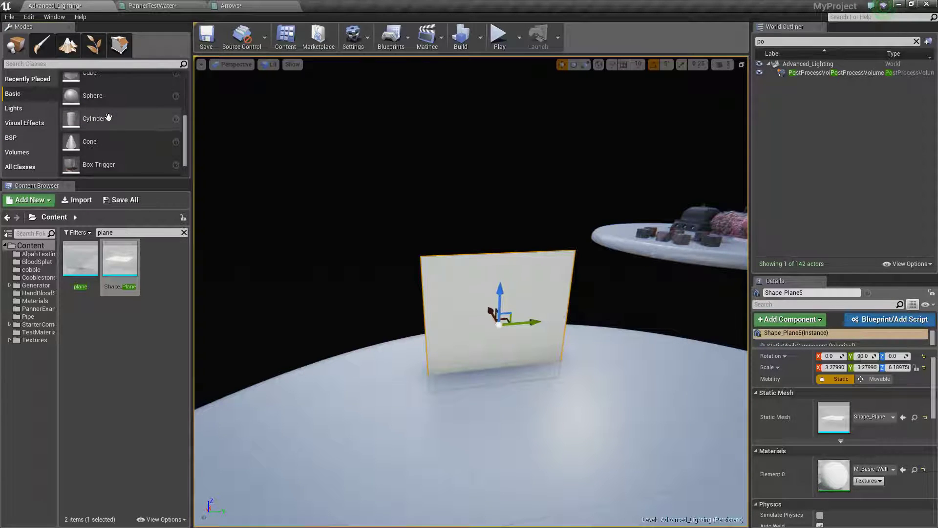
pyautogui.scroll(4, 108, 117)
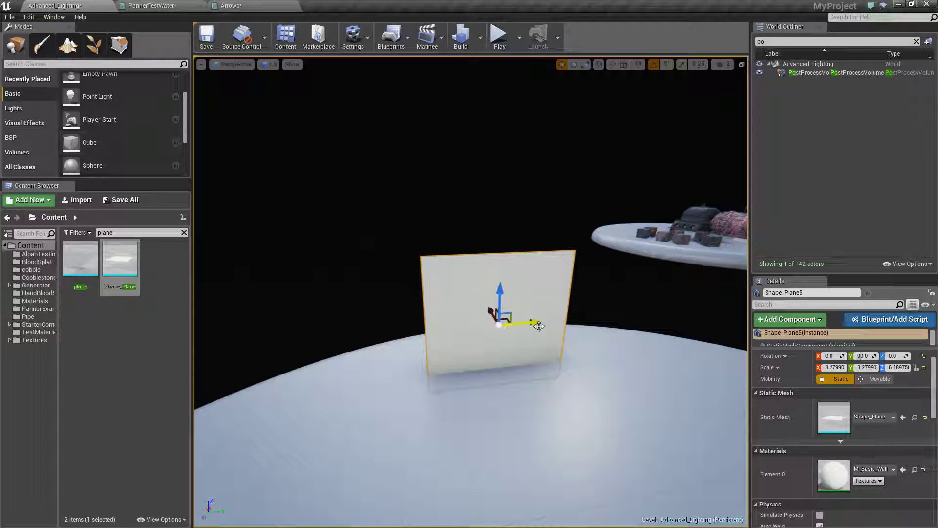
# - Shift the upright plane sideways along the Y axis, away from the small props platform
pyautogui.moveTo(539, 326); pyautogui.dragTo(461, 328)
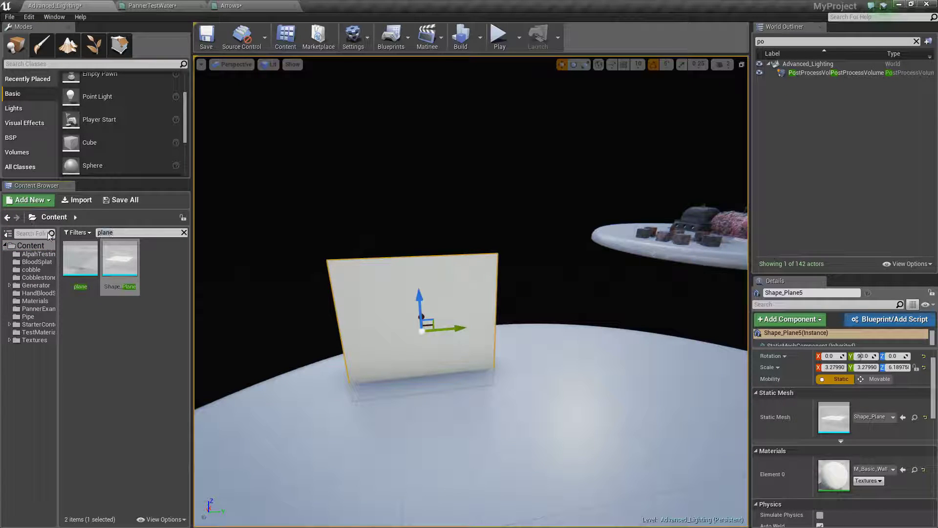
# - Create a new material named ArrowsTest in the PannerExample folder
pyautogui.press('BackSpace')
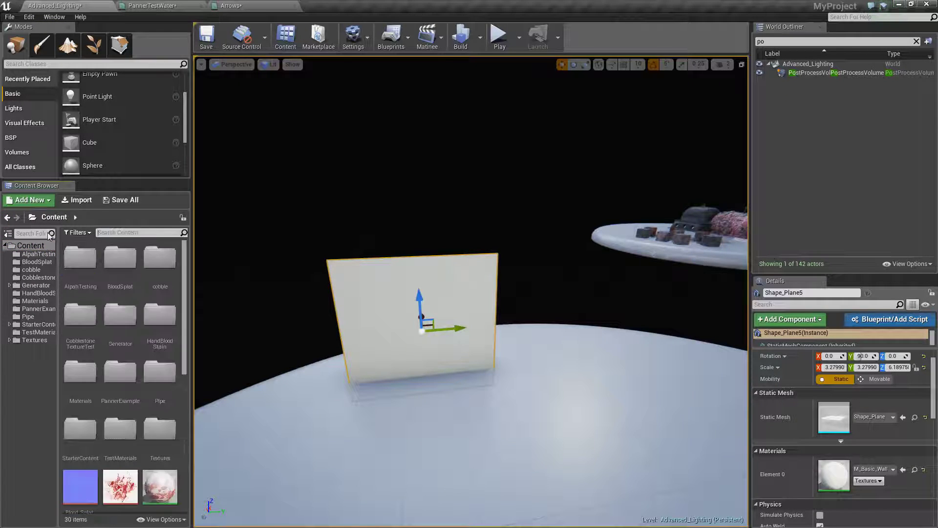
pyautogui.click(38, 309)
pyautogui.rightClick(133, 388)
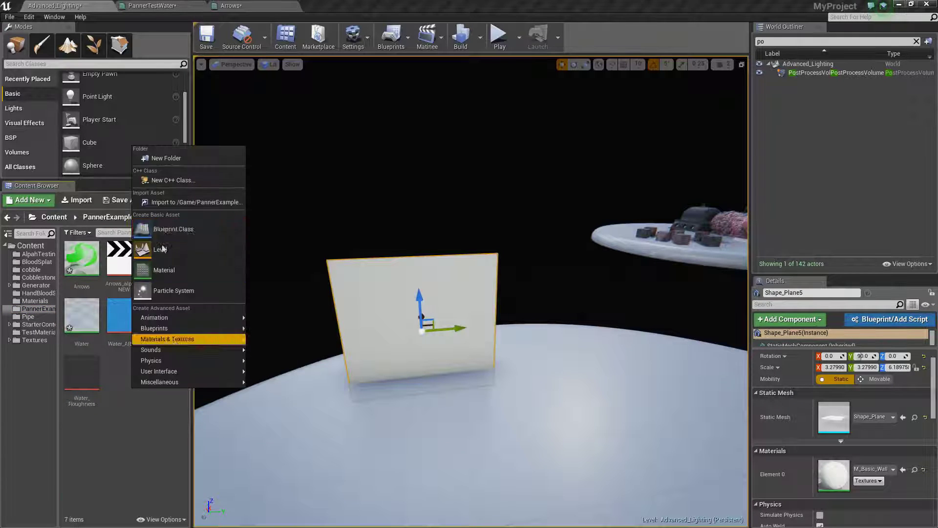
pyautogui.click(160, 272)
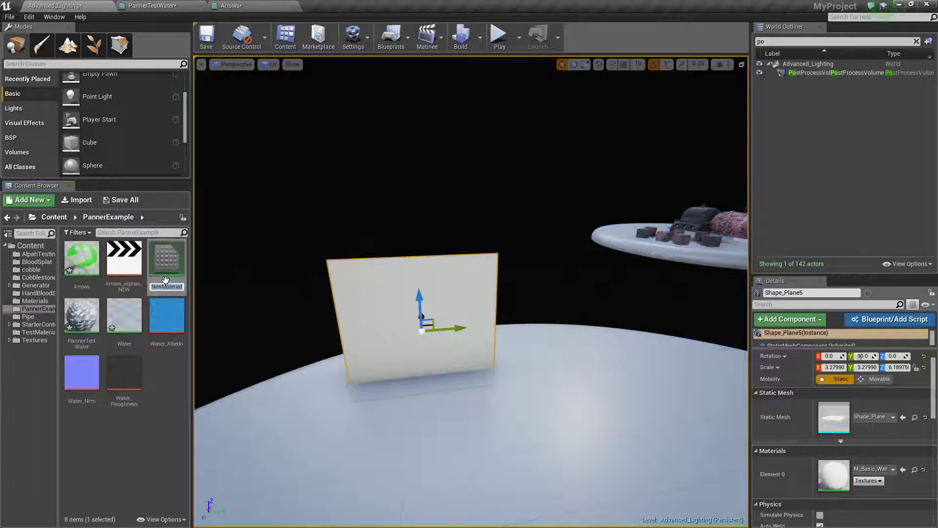
pyautogui.write('Arrows')
pyautogui.press('BackSpace')
pyautogui.write('Test')
pyautogui.press('Return')
# - Open the ArrowsTest material and add the Arrows_alphas_NEW texture to its graph as a Texture Sample
pyautogui.doubleClick(167, 259)
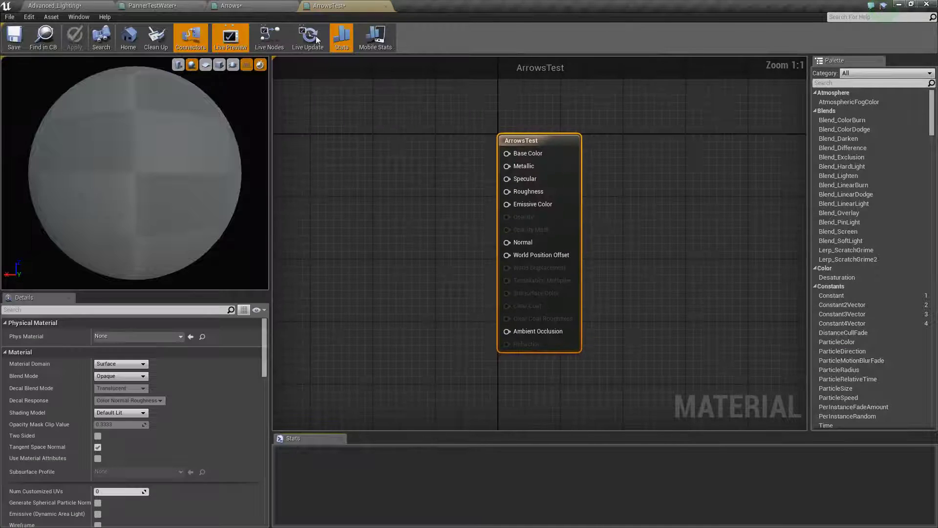
pyautogui.moveTo(358, 4); pyautogui.dragTo(515, 56)
pyautogui.moveTo(125, 259); pyautogui.dragTo(582, 211)
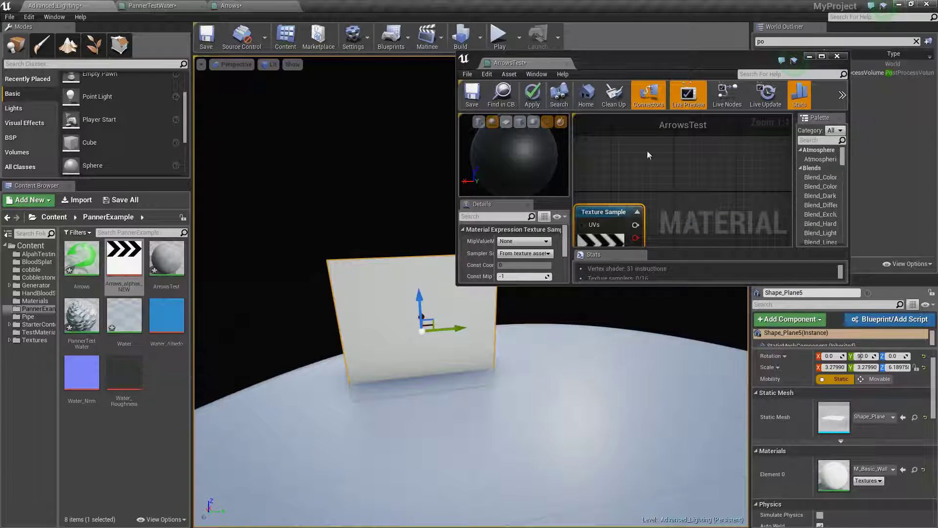
pyautogui.doubleClick(602, 62)
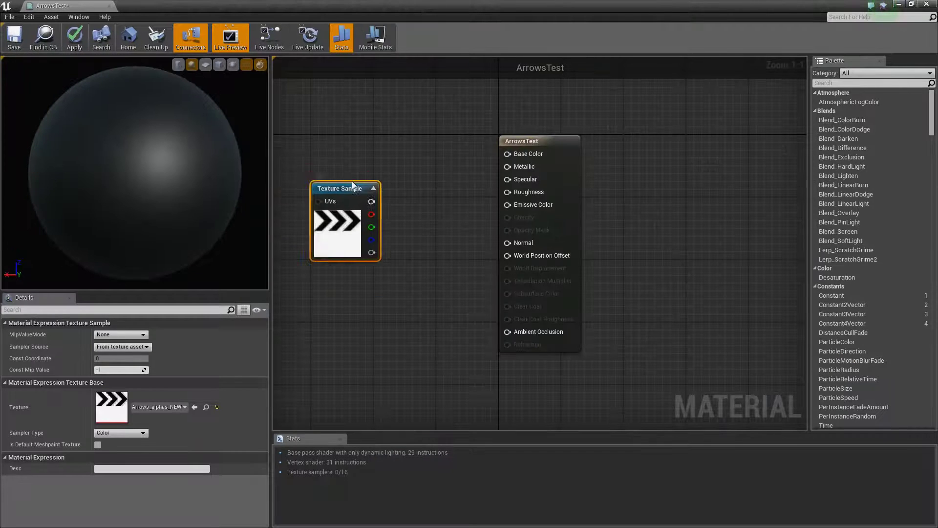
# - Try a Multiply node fed by the Texture Sample's alpha and RGB outputs, and delete the node
pyautogui.press('m')
pyautogui.click(377, 165)
pyautogui.moveTo(393, 168); pyautogui.dragTo(413, 148)
pyautogui.moveTo(372, 252); pyautogui.dragTo(404, 175)
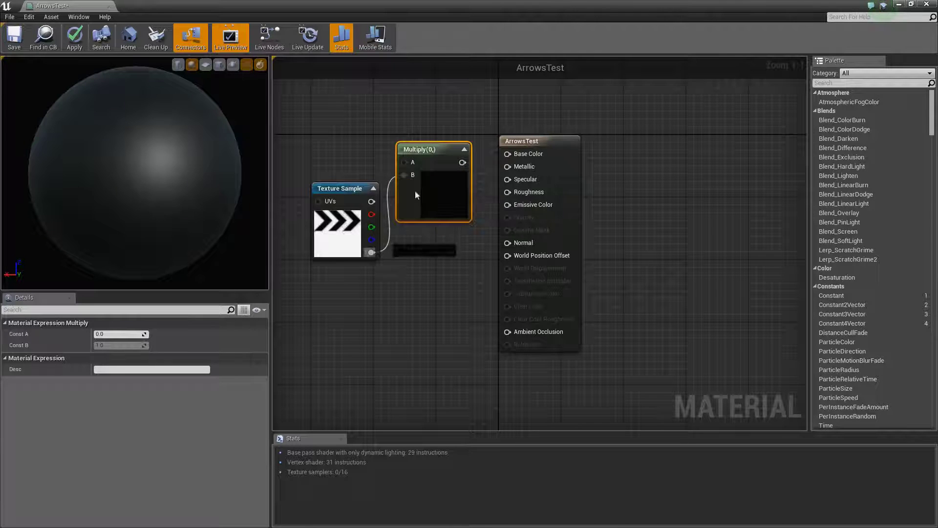
pyautogui.moveTo(407, 169); pyautogui.dragTo(406, 163)
pyautogui.keyDown('alt'); pyautogui.click(407, 178); pyautogui.keyUp('alt')
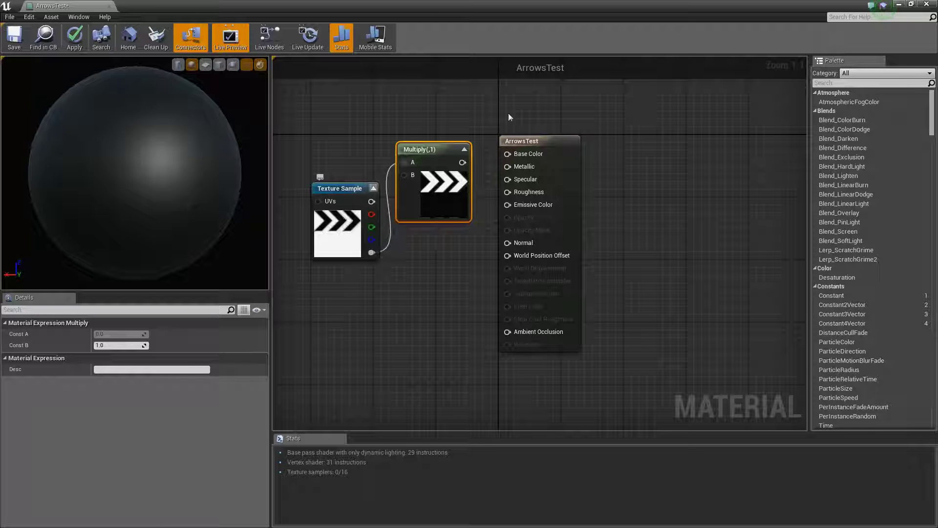
pyautogui.moveTo(370, 201); pyautogui.dragTo(404, 162)
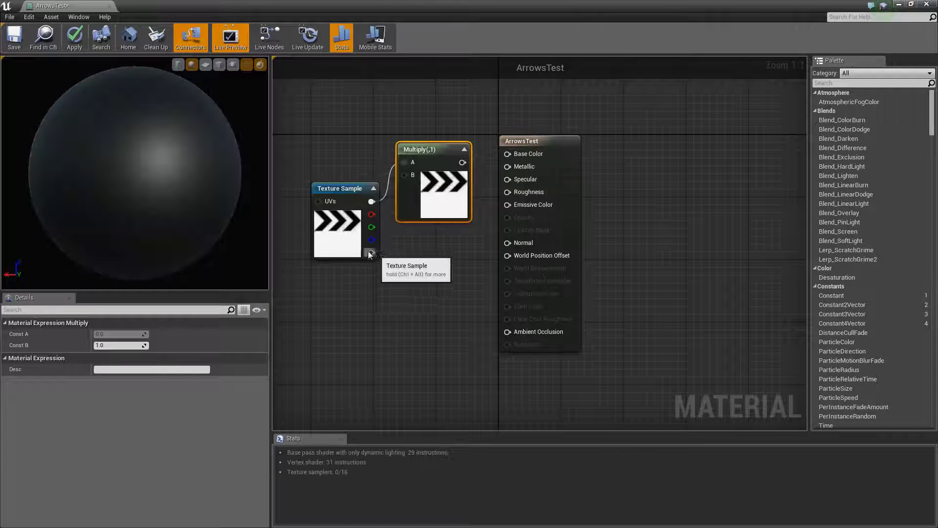
pyautogui.press('Delete')
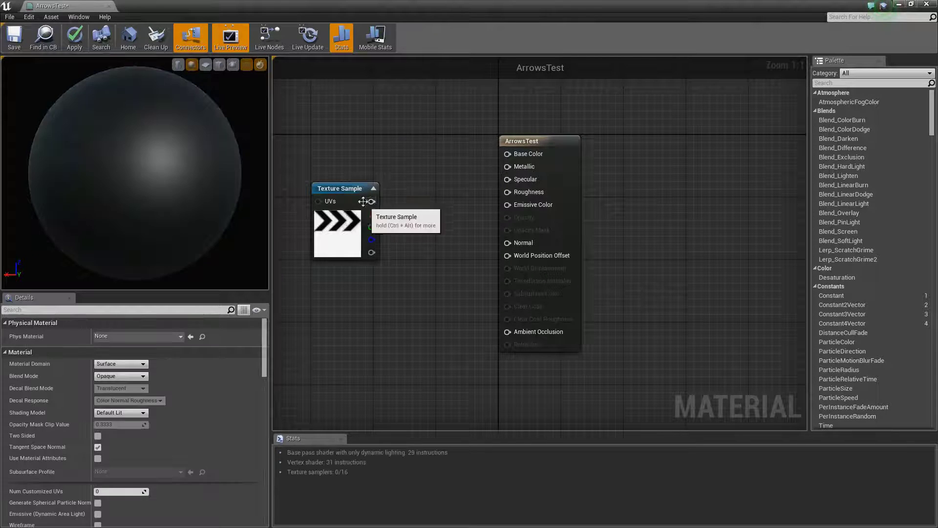
# - Connect the Texture Sample's alpha output to the Opacity Mask input and select the ArrowsTest result node
pyautogui.moveTo(363, 201); pyautogui.dragTo(355, 216)
pyautogui.moveTo(364, 268); pyautogui.dragTo(511, 230)
pyautogui.click(535, 140)
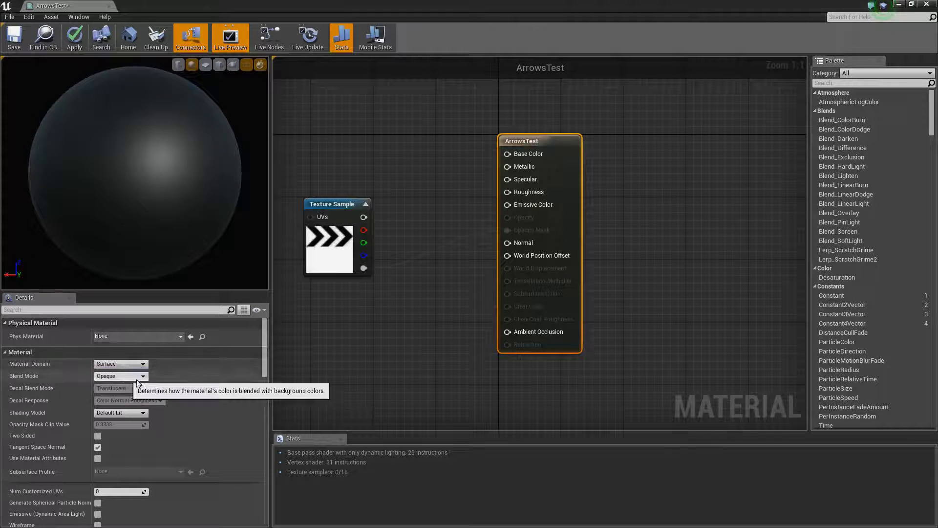
# - Set the material's Blend Mode to Masked and preview it on a plane turned to face the view
pyautogui.click(122, 376)
pyautogui.click(117, 390)
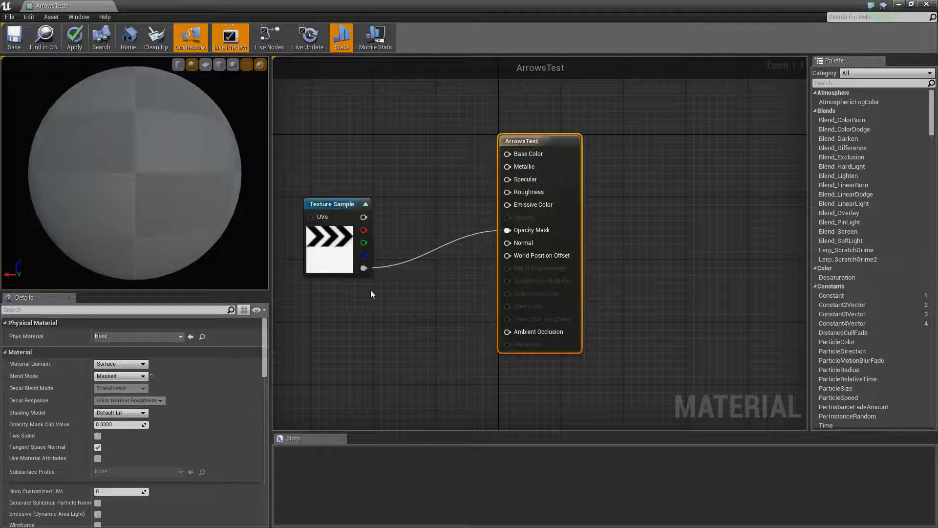
pyautogui.moveTo(147, 158); pyautogui.dragTo(218, 89)
pyautogui.click(206, 68)
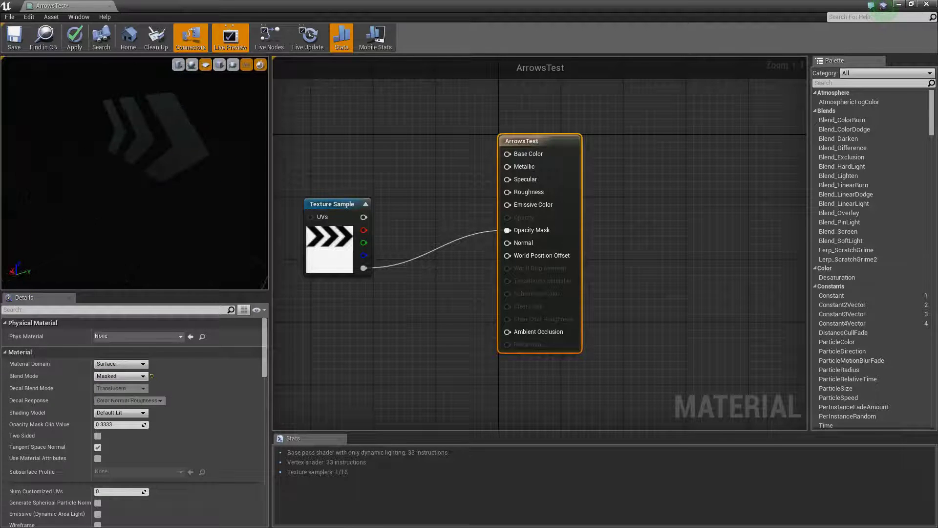
pyautogui.moveTo(181, 148)
pyautogui.mouseDown()
pyautogui.moveTo(162, 146)
pyautogui.moveTo(180, 148)
pyautogui.mouseUp()
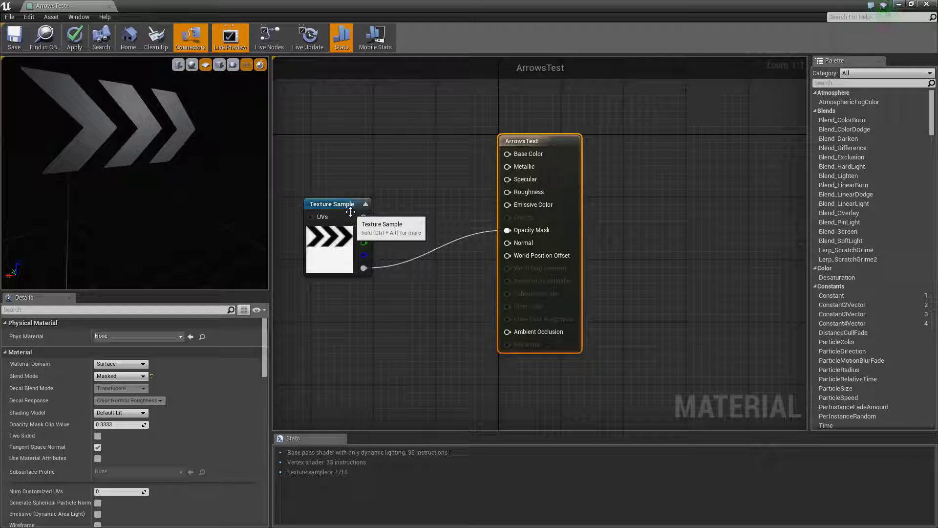
# - Add a Multiply node with a new Constant3Vector in A and the Texture Sample's alpha output in B
pyautogui.click(400, 157)
pyautogui.moveTo(408, 151); pyautogui.dragTo(404, 175)
pyautogui.press('3')
pyautogui.click(354, 121)
pyautogui.moveTo(374, 127); pyautogui.dragTo(386, 153)
# - Set the Constant3Vector to pink (0.895, 0.127, 0.757) and connect the Multiply output to Base Color
pyautogui.click(180, 335)
pyautogui.click(272, 355)
pyautogui.click(326, 348)
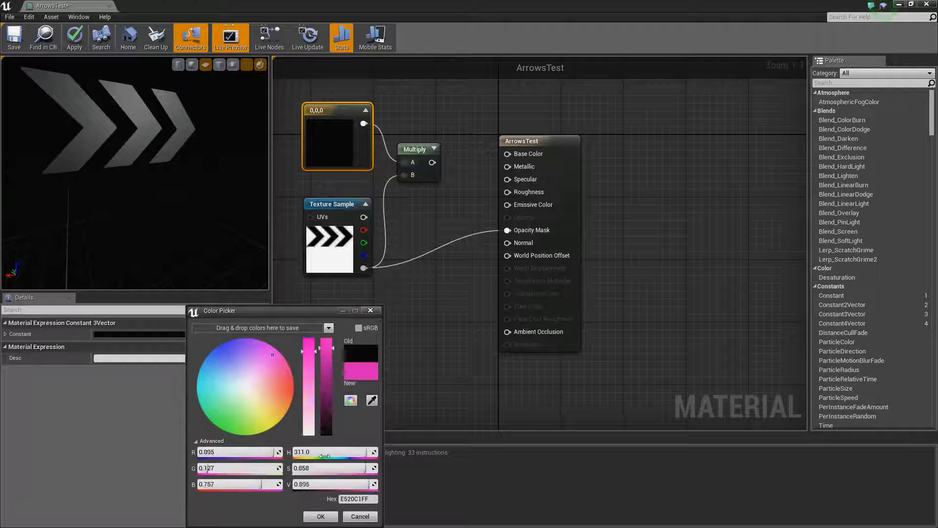
pyautogui.click(320, 517)
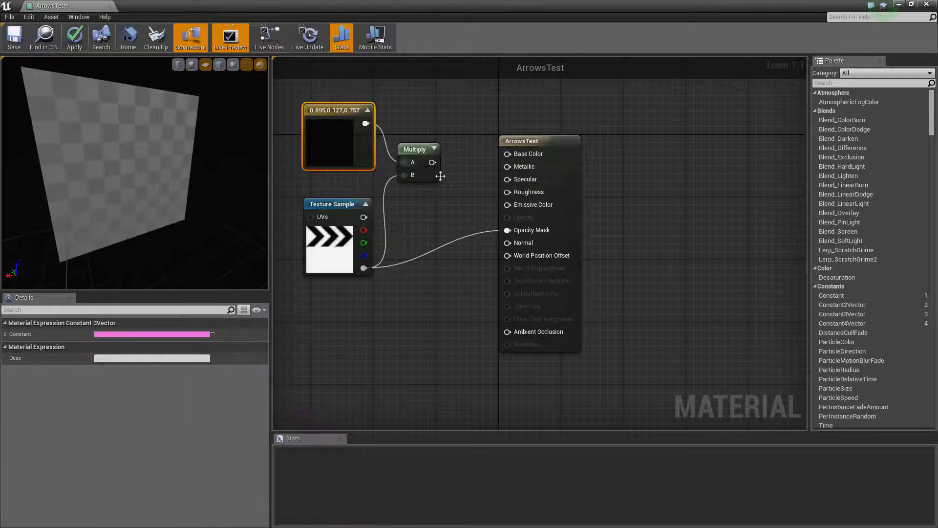
pyautogui.moveTo(433, 162); pyautogui.dragTo(507, 153)
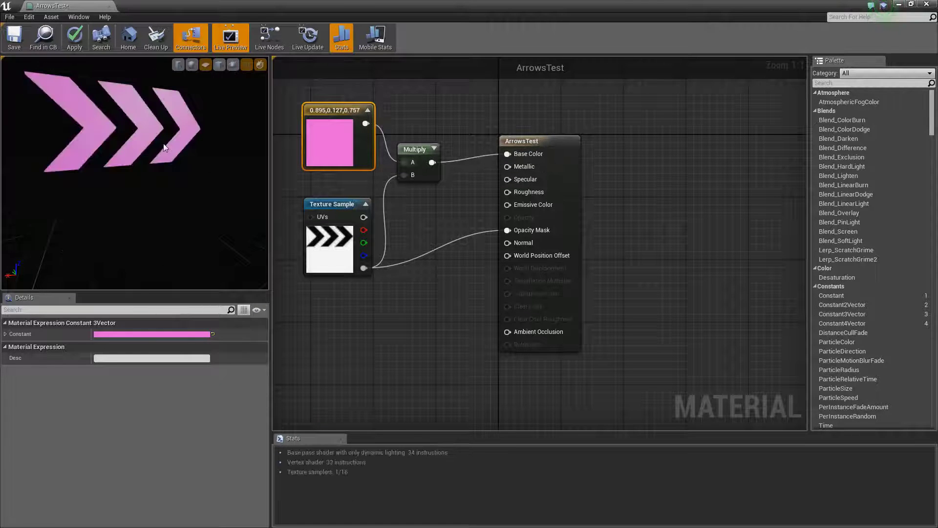
# - Add a second Multiply node fed by the first Multiply's output and connect it to Emissive Color
pyautogui.click(436, 270)
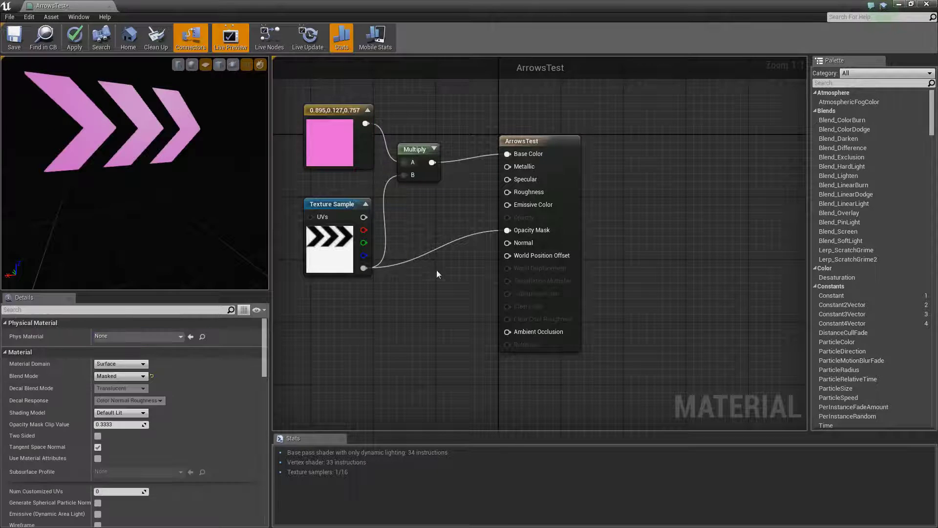
pyautogui.click(445, 262)
pyautogui.moveTo(457, 266); pyautogui.dragTo(432, 242)
pyautogui.moveTo(435, 164)
pyautogui.mouseDown()
pyautogui.moveTo(436, 234)
pyautogui.moveTo(426, 170)
pyautogui.mouseUp()
pyautogui.moveTo(429, 254); pyautogui.dragTo(507, 205)
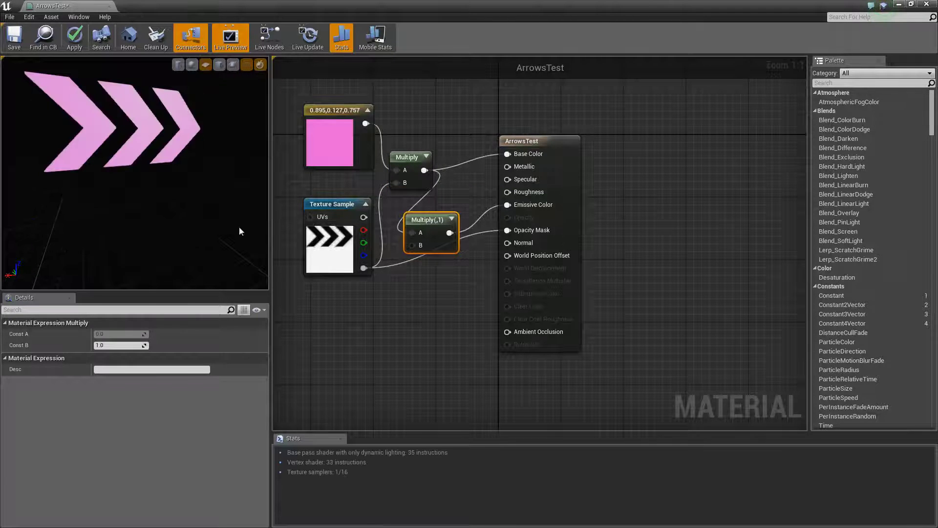
# - Set the second Multiply node's Const B to 3 and apply the material changes
pyautogui.click(120, 345)
pyautogui.write('3')
pyautogui.press('Return')
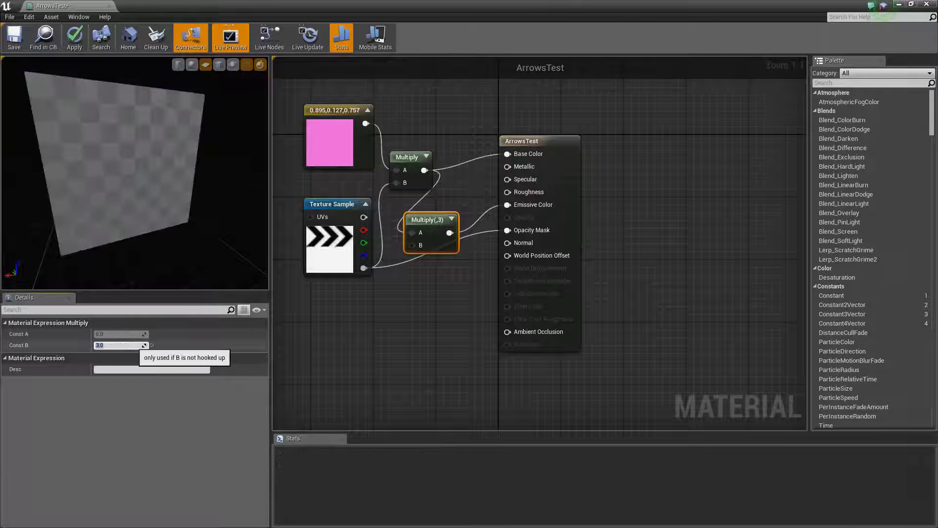
pyautogui.moveTo(134, 182); pyautogui.dragTo(119, 151)
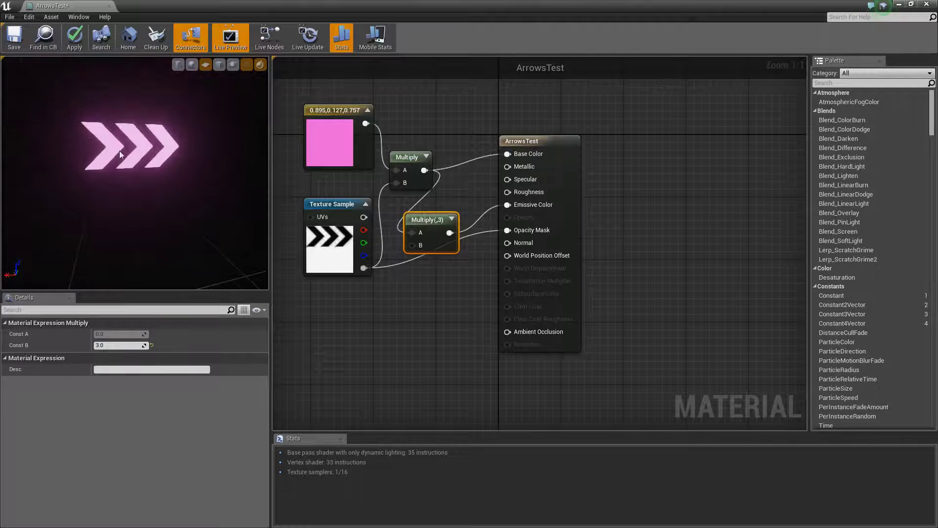
pyautogui.click(74, 36)
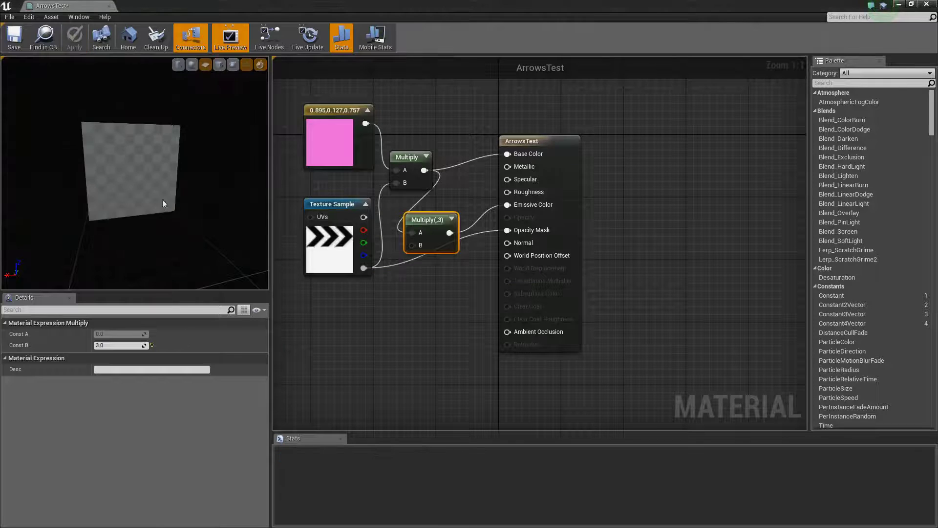
pyautogui.moveTo(165, 149); pyautogui.dragTo(171, 149)
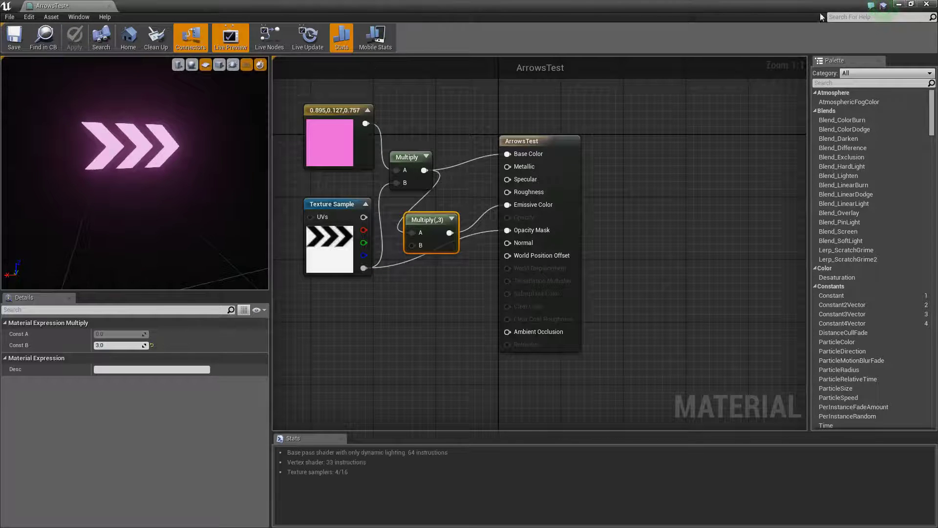
# - Return to the level, assign the ArrowsTest material to the upright plane and rotate the plane 90 degrees so the arrows run horizontally
pyautogui.click(901, 4)
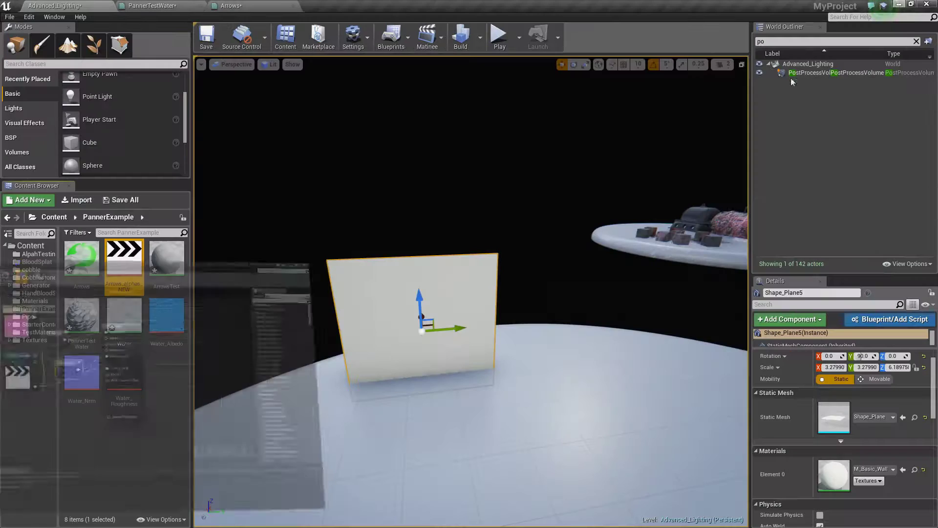
pyautogui.moveTo(166, 259); pyautogui.dragTo(387, 308)
pyautogui.click(387, 285)
pyautogui.press('e')
pyautogui.moveTo(445, 286); pyautogui.dragTo(424, 264)
# - Lower the arrow plane along its vertical axis toward the round table and check it from another angle
pyautogui.press('w')
pyautogui.moveTo(418, 296); pyautogui.dragTo(418, 327)
pyautogui.click(462, 238)
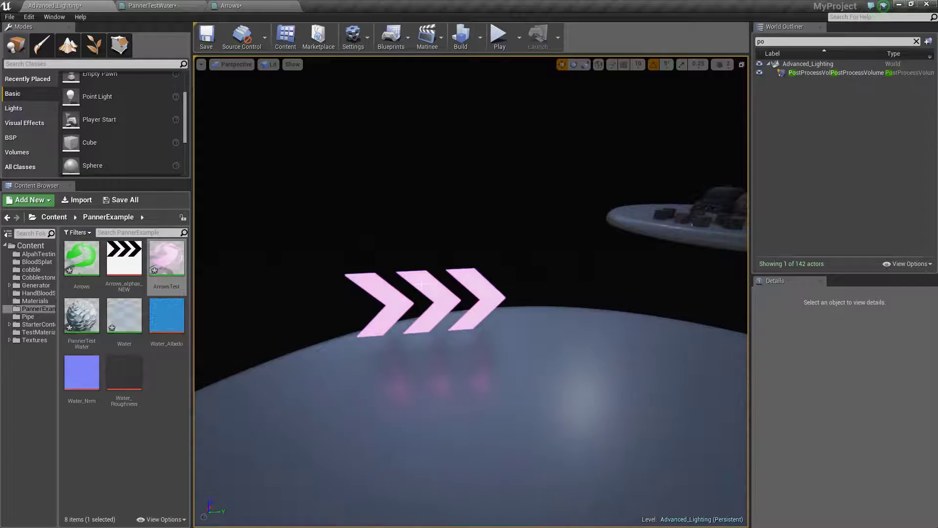
pyautogui.click(421, 284)
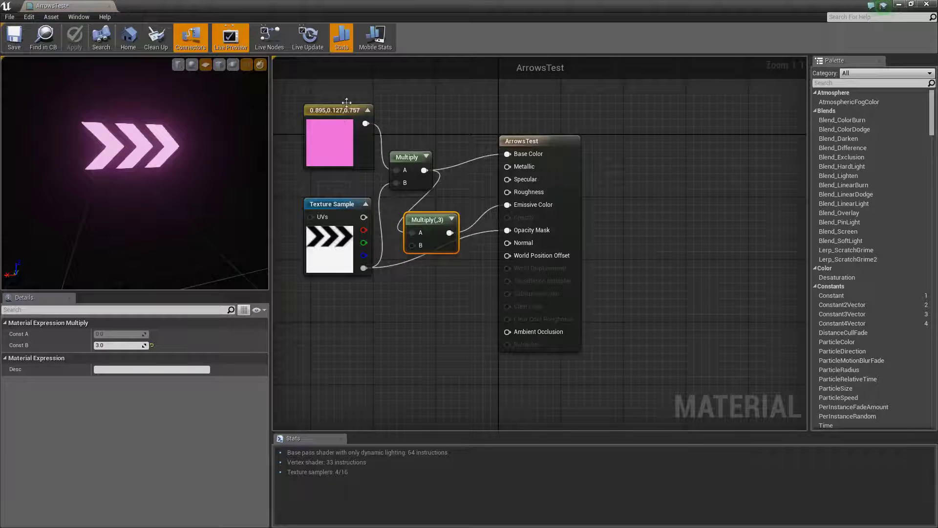
# - Add a Panner node to the ArrowsTest graph and connect its output to the Texture Sample's UVs input
pyautogui.moveTo(416, 122); pyautogui.dragTo(549, 146, button='right')
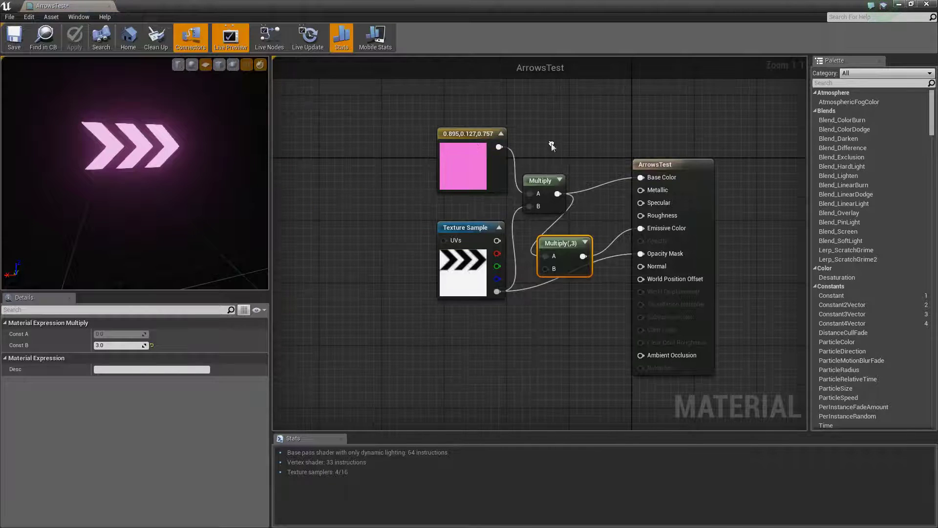
pyautogui.click(333, 212)
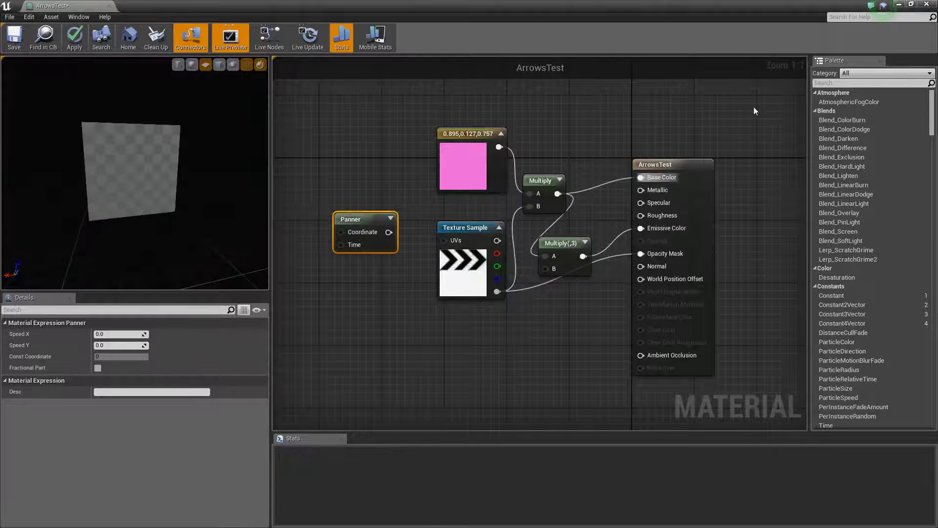
pyautogui.moveTo(364, 250); pyautogui.dragTo(334, 243)
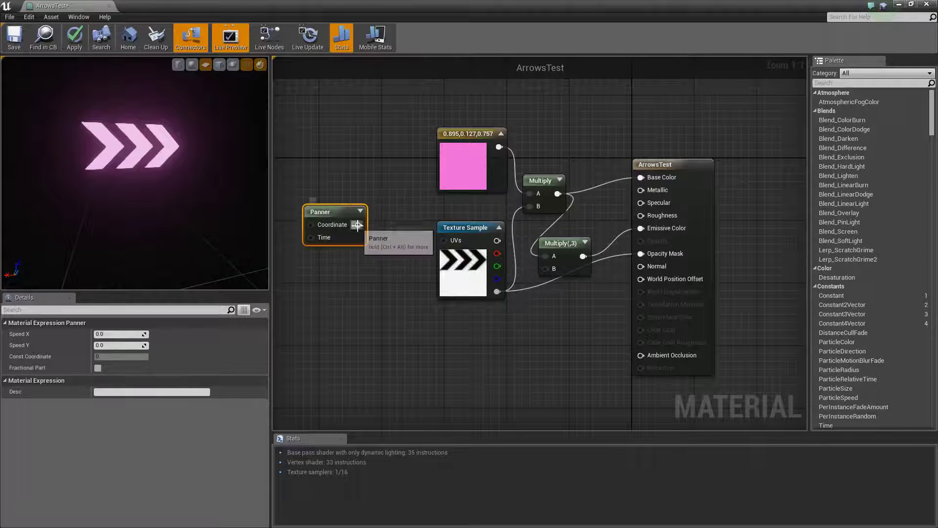
pyautogui.click(471, 230)
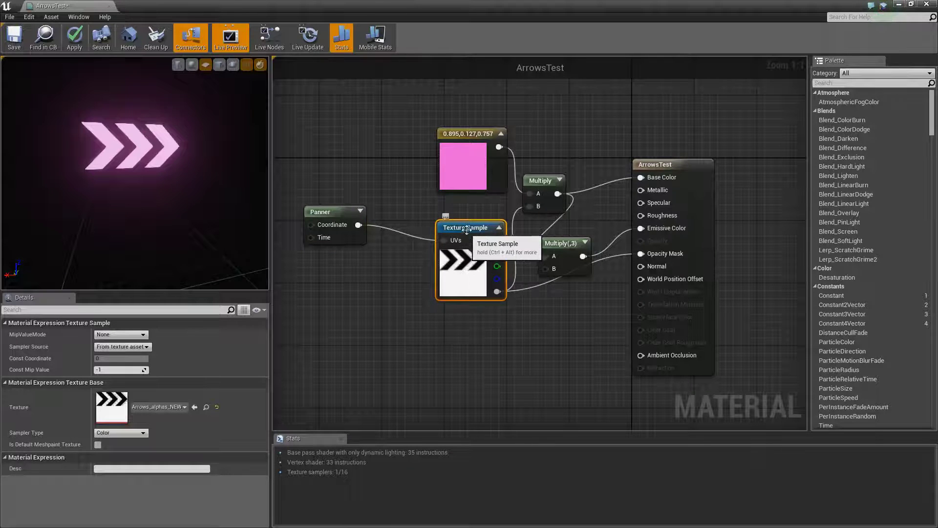
# - Move the Texture Sample and Panner nodes to line up their connection in the graph
pyautogui.moveTo(464, 231); pyautogui.dragTo(447, 238)
pyautogui.click(429, 116)
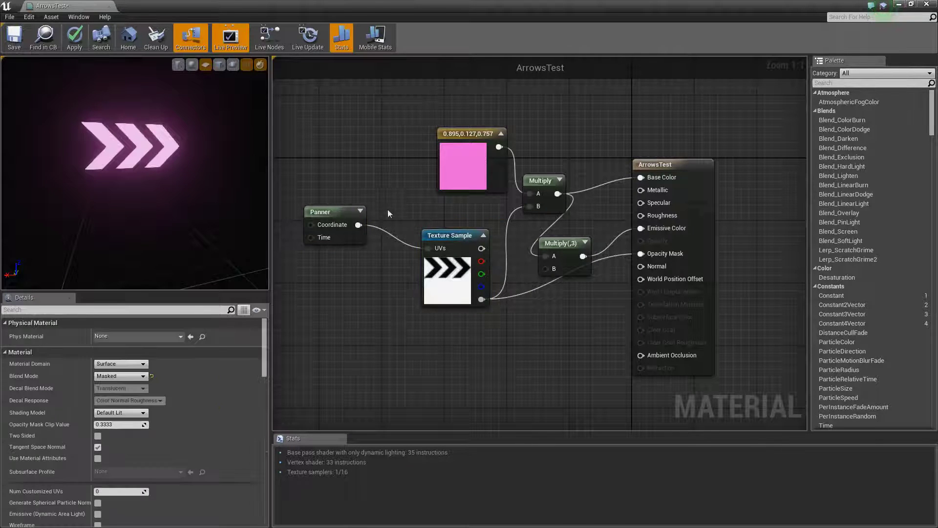
pyautogui.moveTo(415, 195); pyautogui.dragTo(404, 210)
pyautogui.moveTo(412, 358); pyautogui.dragTo(413, 350)
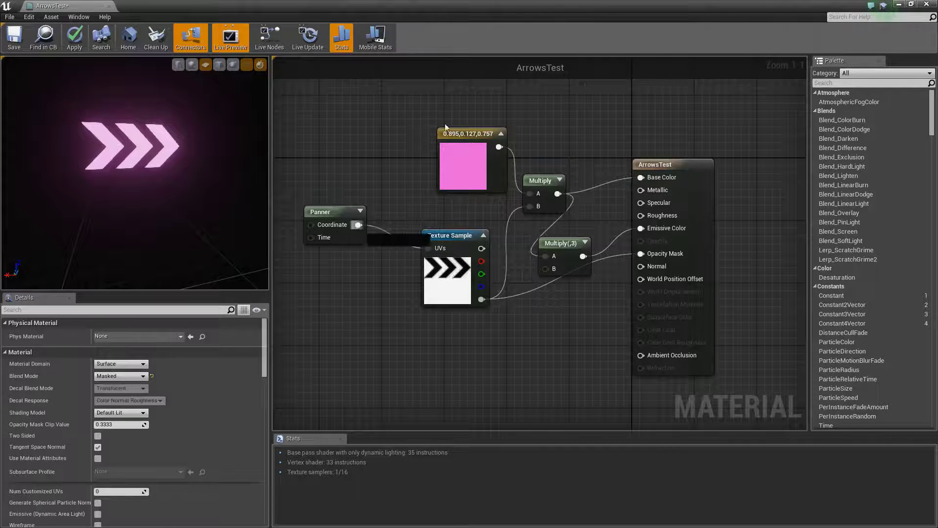
pyautogui.moveTo(434, 249); pyautogui.dragTo(434, 249)
pyautogui.moveTo(325, 212); pyautogui.dragTo(326, 220)
# - Try a Speed X of 0.2 on the Panner and reverse it to -0.2
pyautogui.click(355, 214)
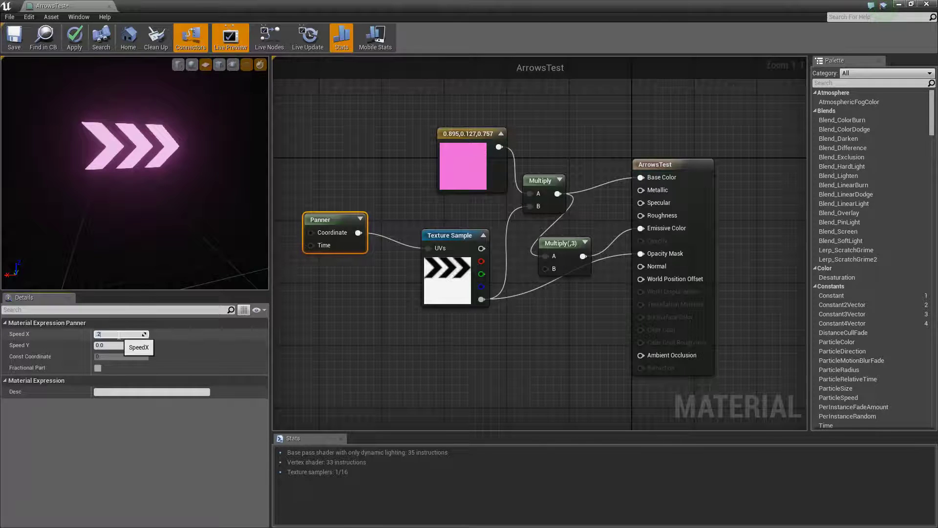
pyautogui.press('Return')
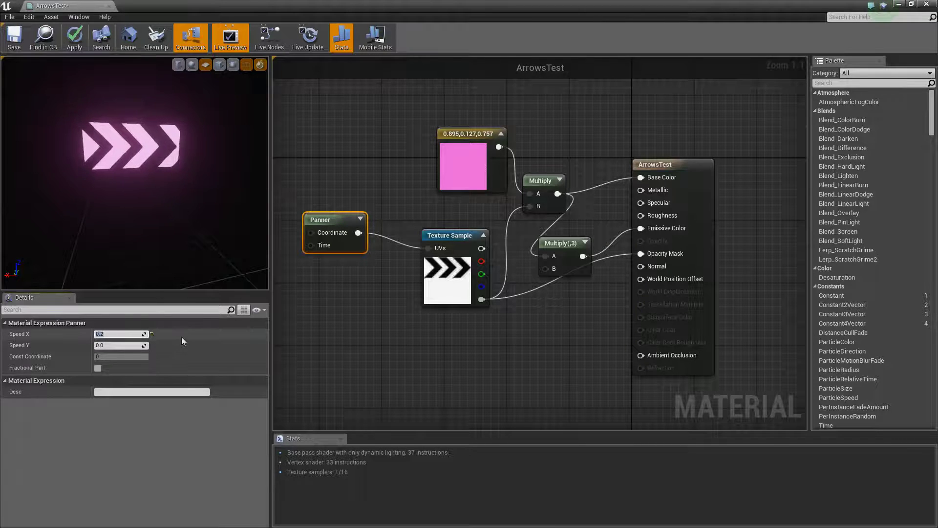
pyautogui.write('-')
pyautogui.press('Return')
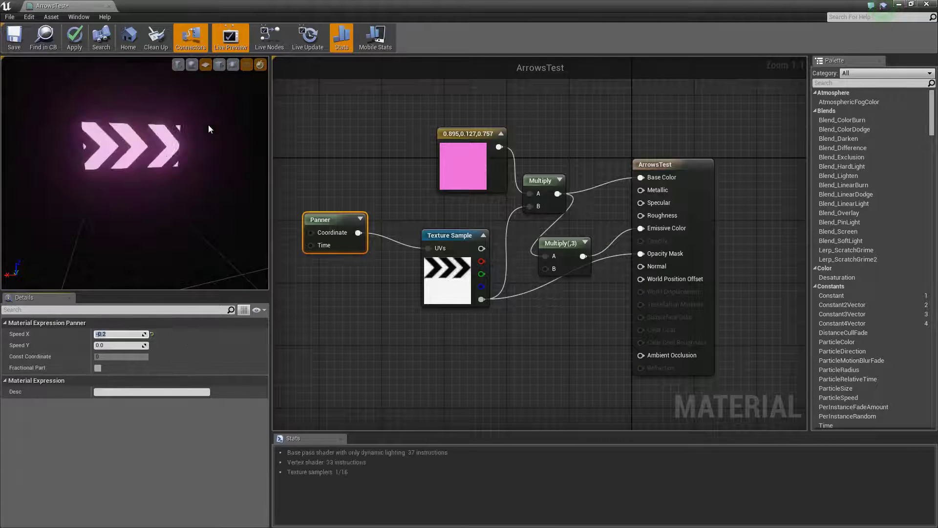
# - Try a Speed Y of 5 on the Panner and reset it to 0
pyautogui.click(134, 346)
pyautogui.write('5')
pyautogui.press('Return')
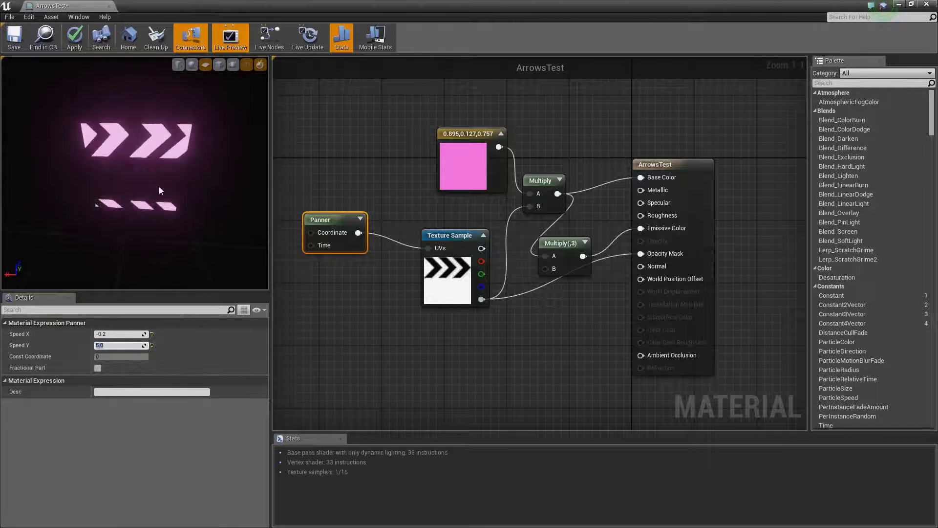
pyautogui.click(128, 348)
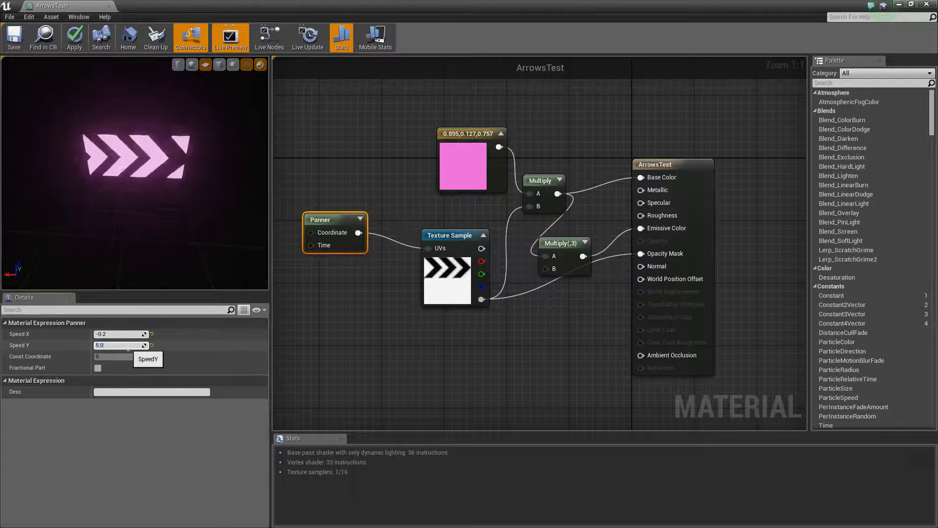
pyautogui.press('BackSpace')
pyautogui.press('BackSpace')
pyautogui.press('BackSpace')
pyautogui.write('0')
pyautogui.press('Return')
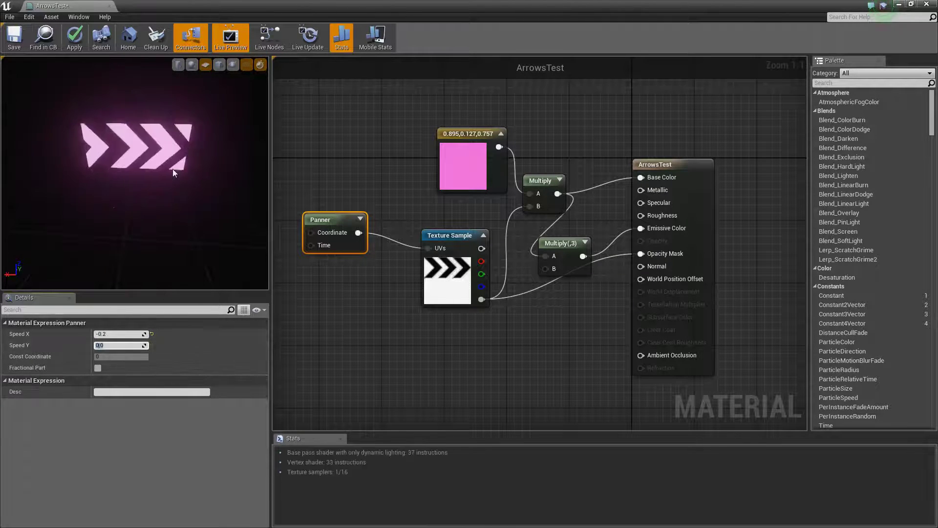
# - Apply the material changes and, in the level, duplicate the arrow plane twice along the Y axis into a continuous row of three
pyautogui.click(898, 5)
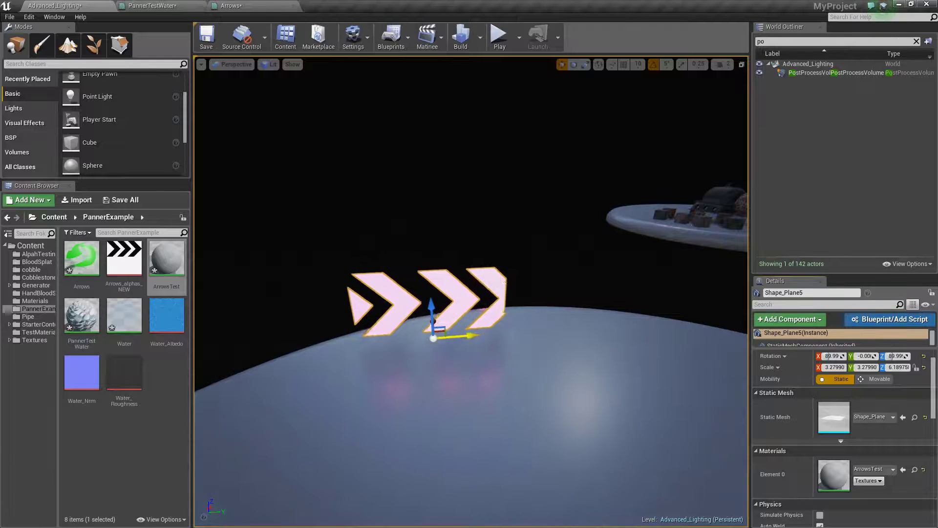
pyautogui.moveTo(467, 336); pyautogui.dragTo(510, 315)
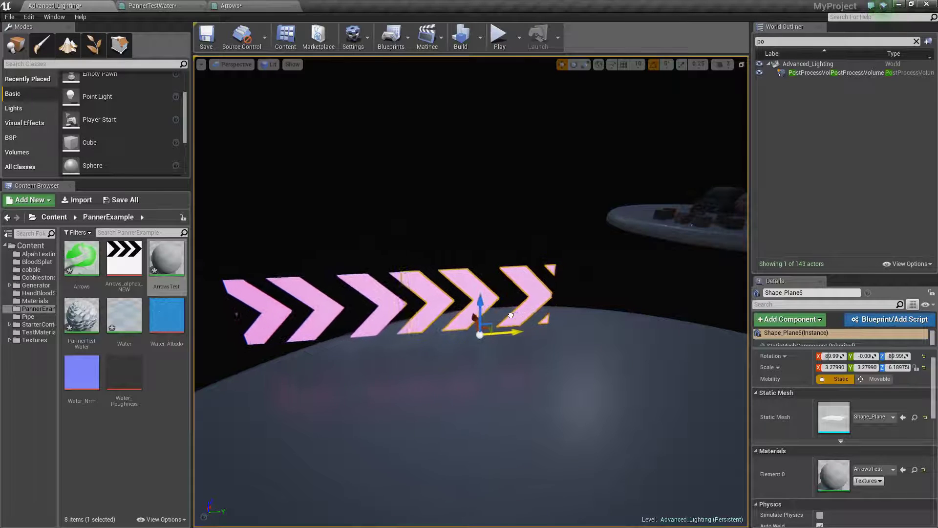
pyautogui.keyDown('alt'); pyautogui.moveTo(508, 332); pyautogui.dragTo(645, 309); pyautogui.keyUp('alt')
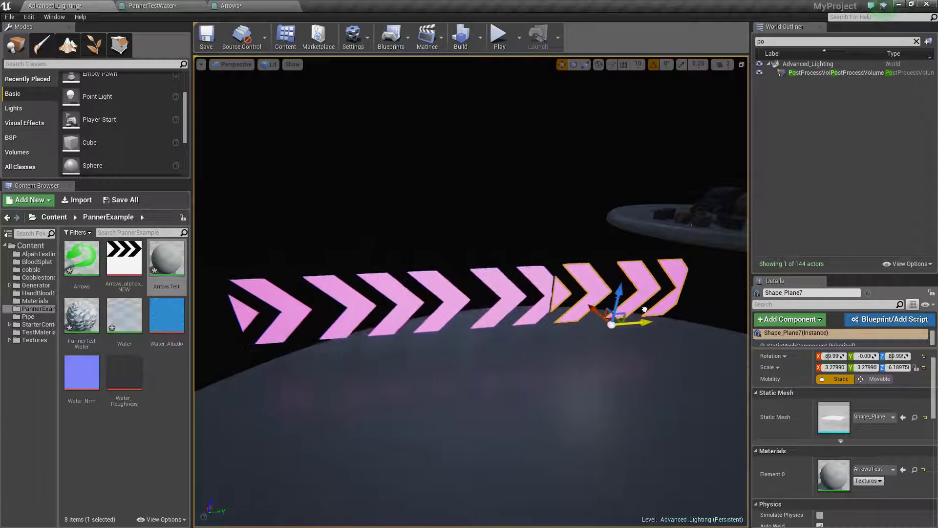
pyautogui.click(562, 222)
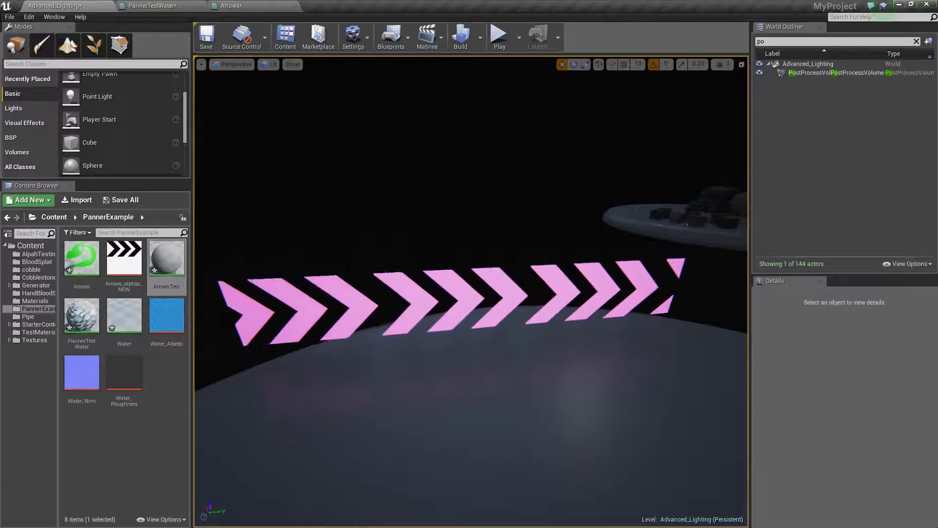
pyautogui.moveTo(293, 306)
pyautogui.mouseDown(button='right')
pyautogui.moveTo(264, 293)
pyautogui.moveTo(293, 305)
pyautogui.mouseUp(button='right')
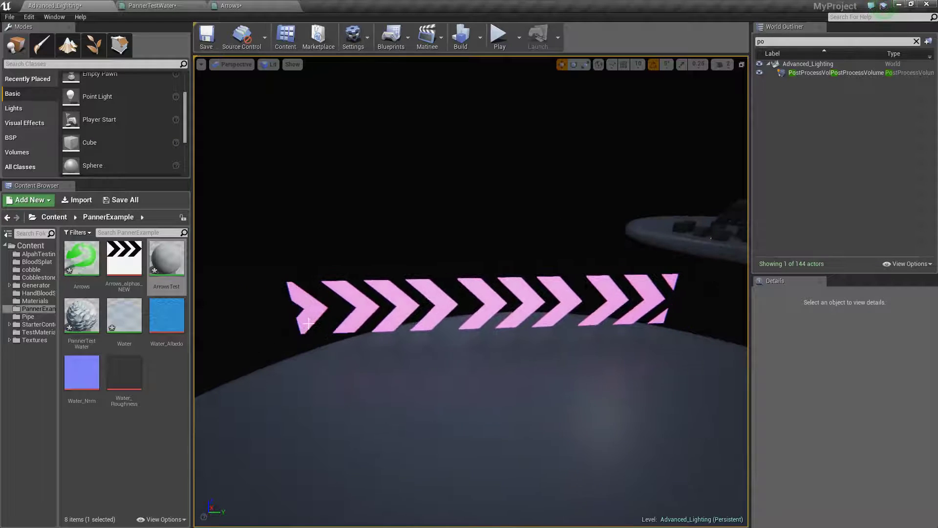